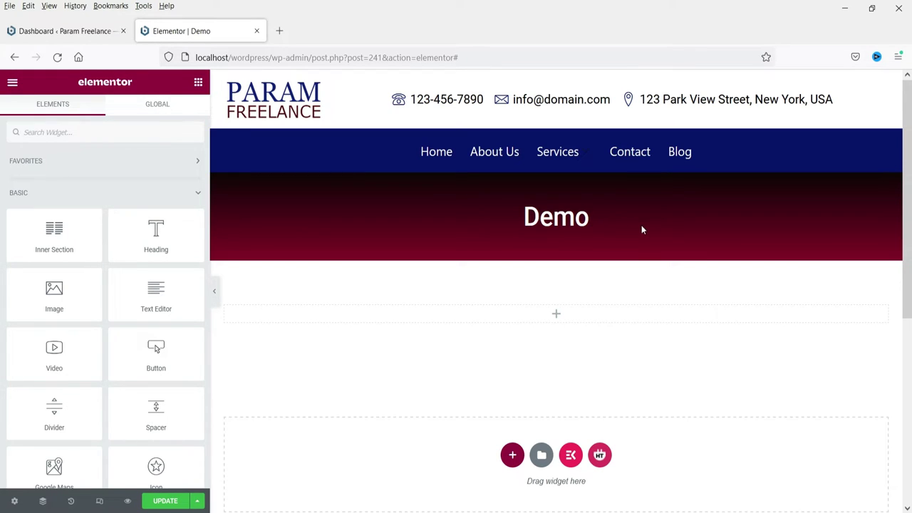
Search Plugins > Add New for 'elementor post sli' and find the HT Mega addons.
click(33, 32)
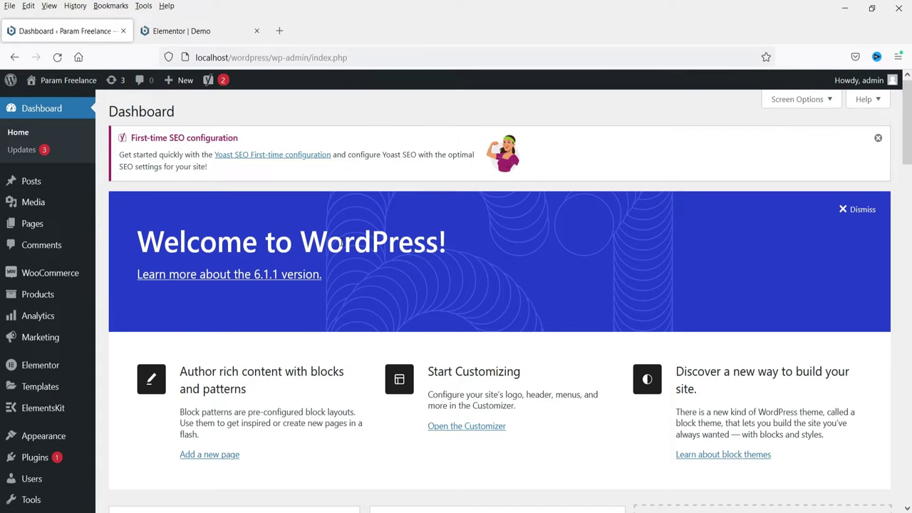
mouse_move(31, 464)
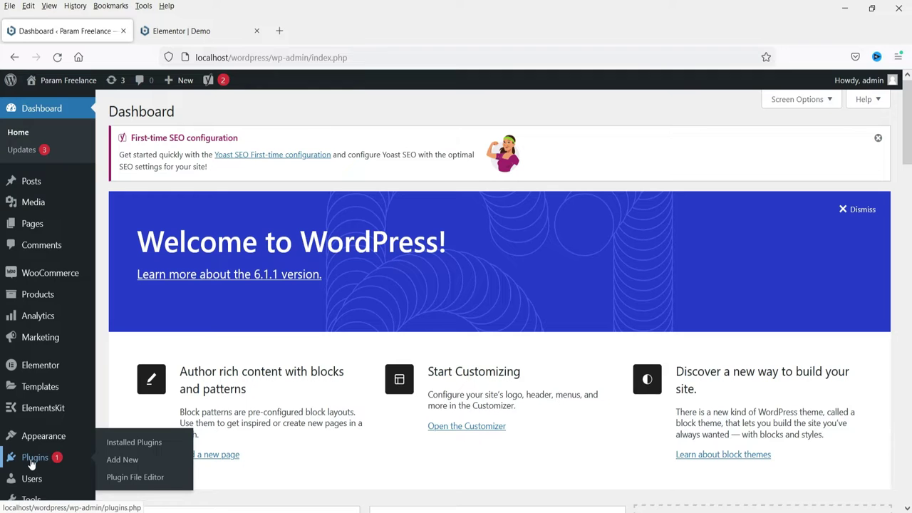
click(126, 459)
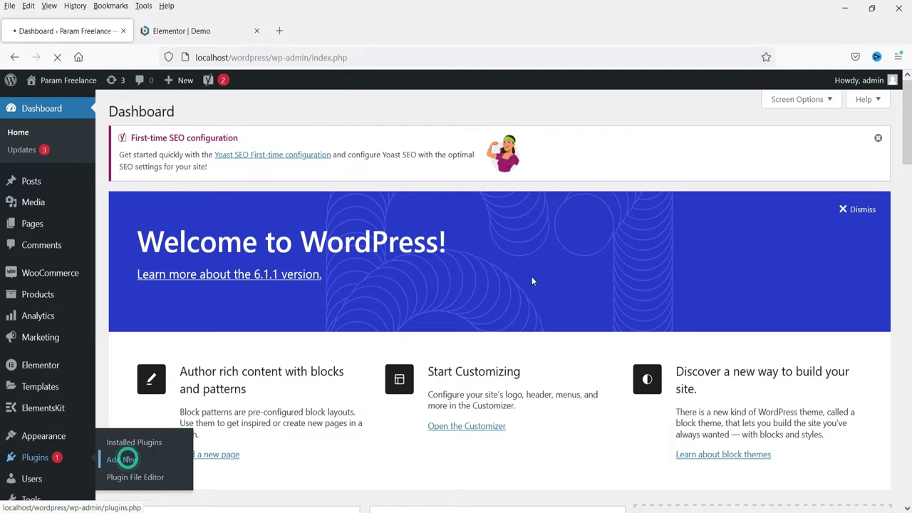
click(747, 146)
text(eleme)
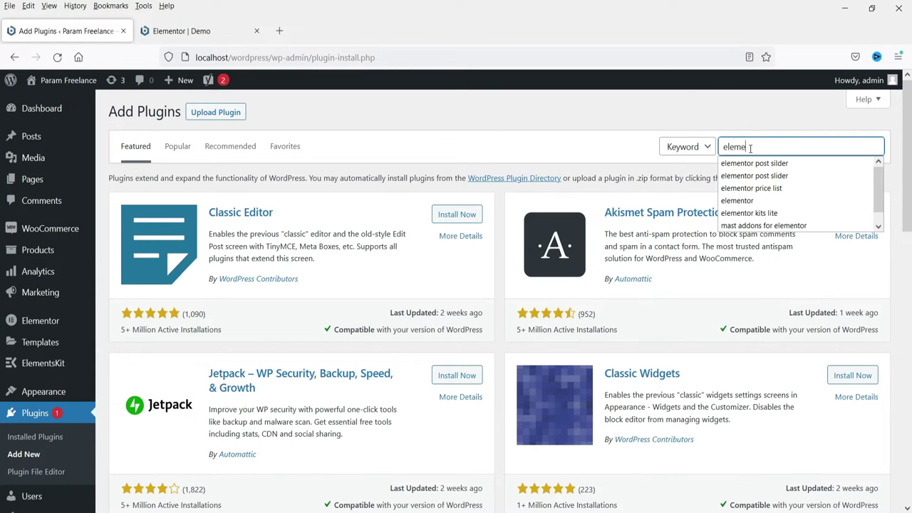
text(ntor po)
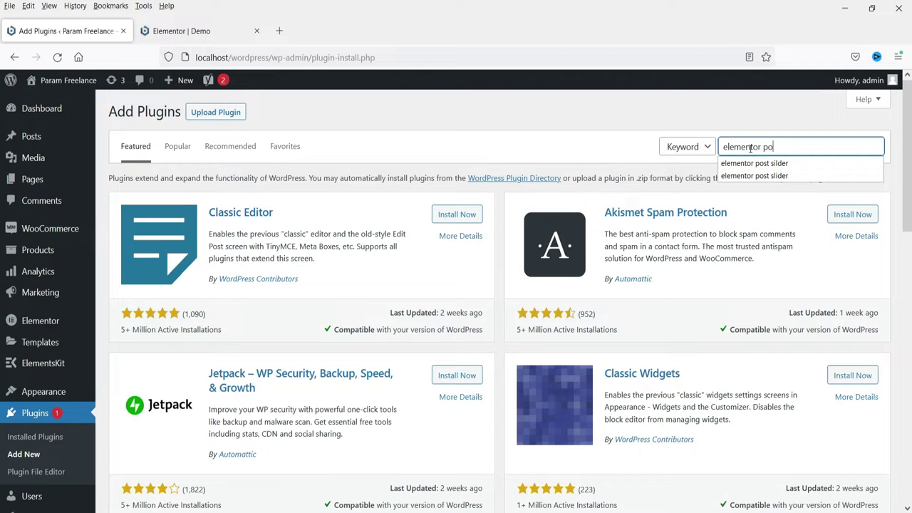
text(st sli)
key(Return)
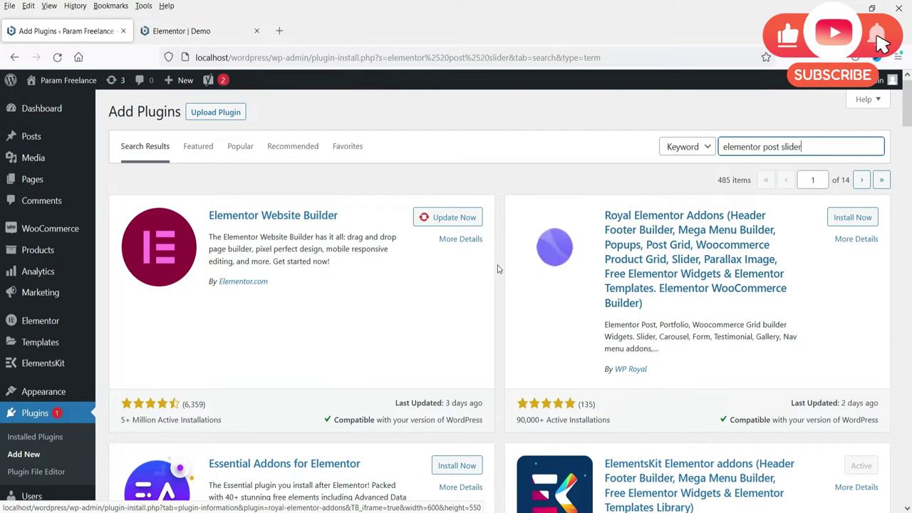
scroll(456, 288, down, 3)
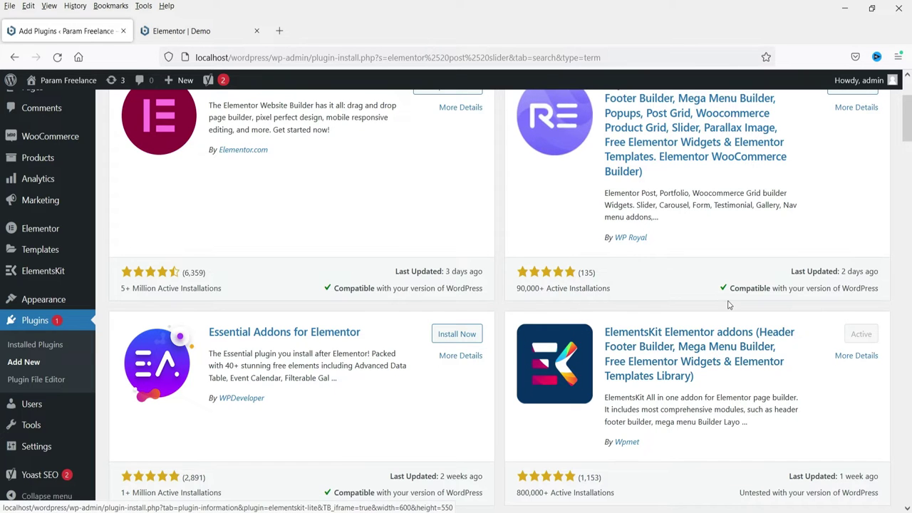
scroll(560, 291, down, 3)
scroll(397, 271, down, 20)
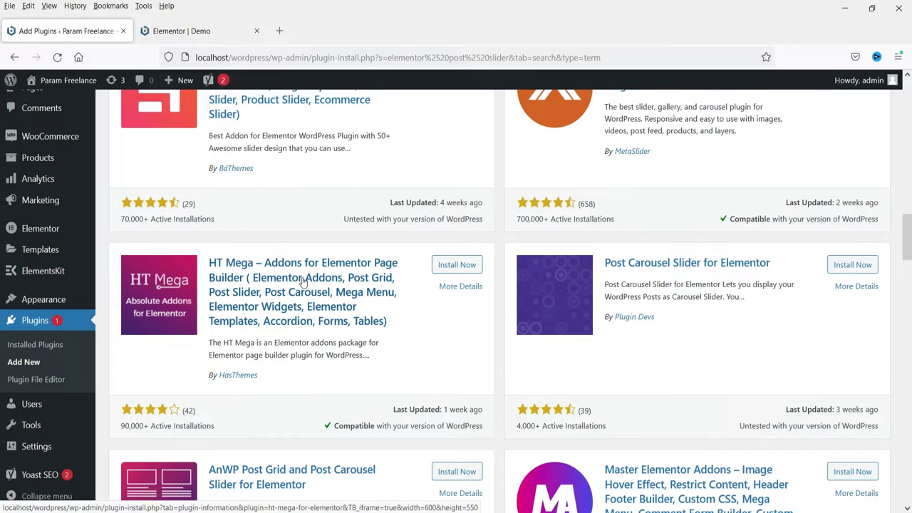
Install and activate HT Mega – Addons for Elementor, then return to the Elementor tab.
click(447, 265)
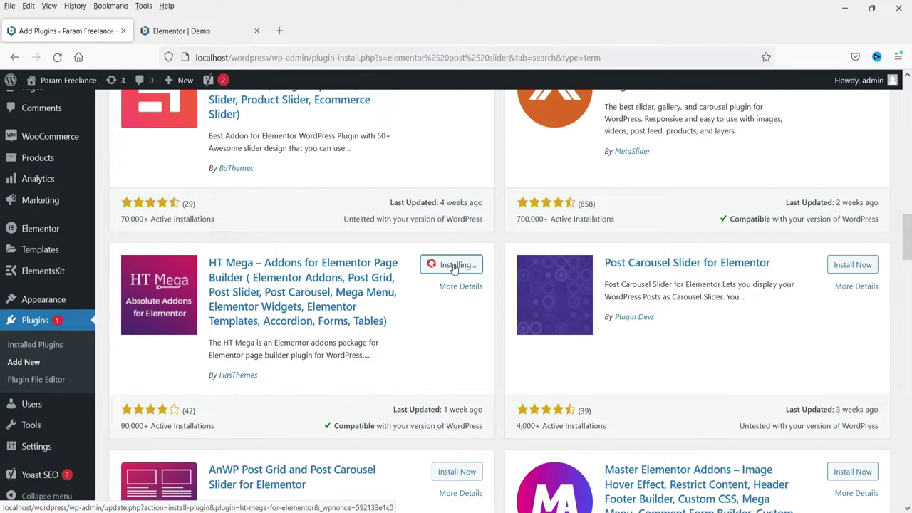
click(453, 267)
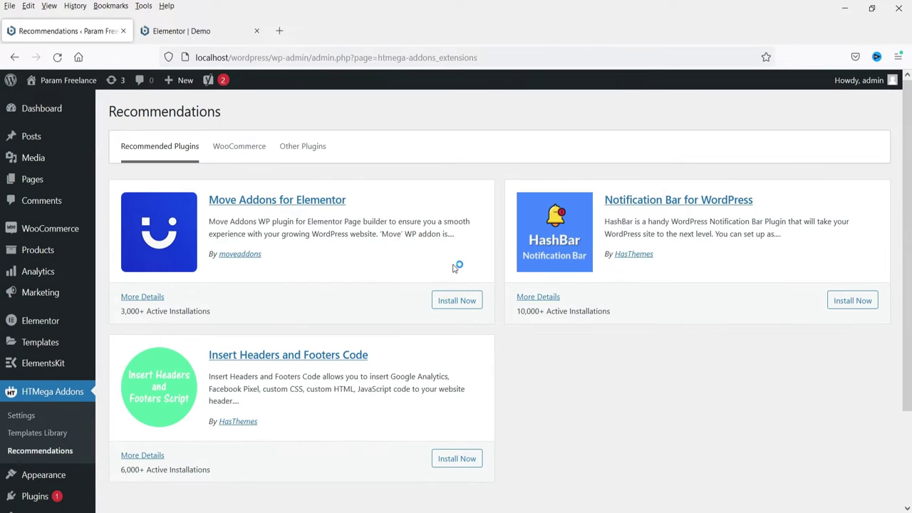
click(182, 31)
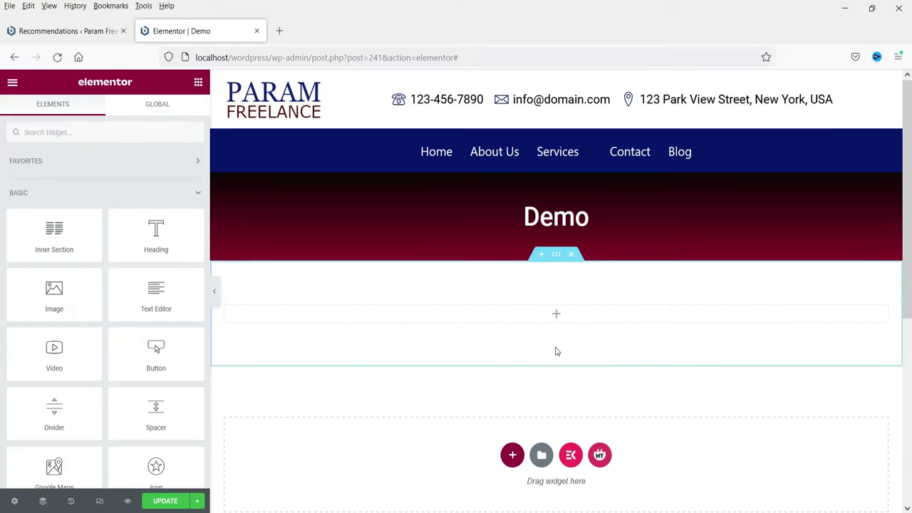
Reload the editor and drag the HT Mega Post carousel widget ('post' search) into the empty section.
click(57, 57)
click(474, 318)
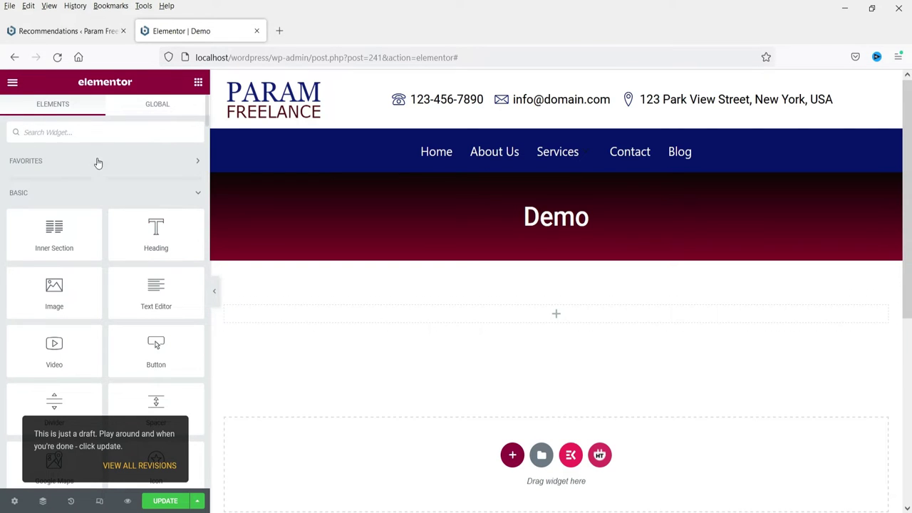
click(93, 129)
text(post)
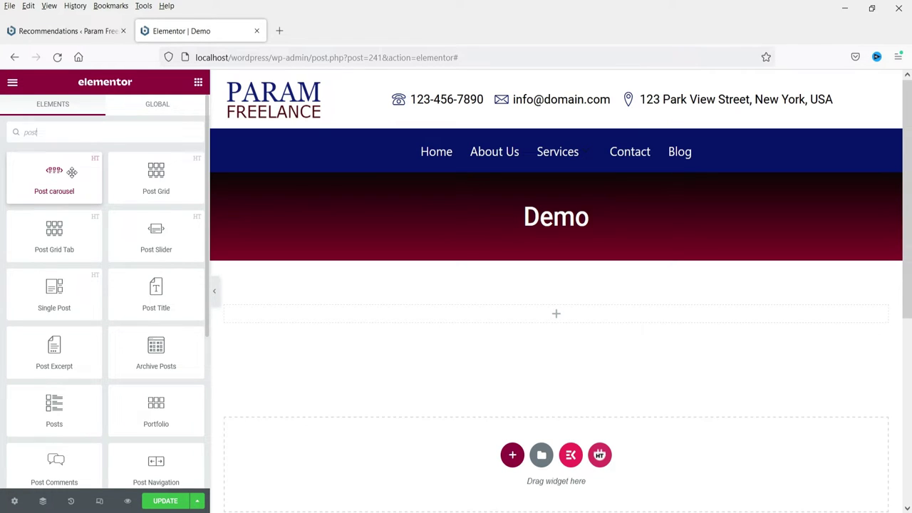
drag(57, 171, 406, 315)
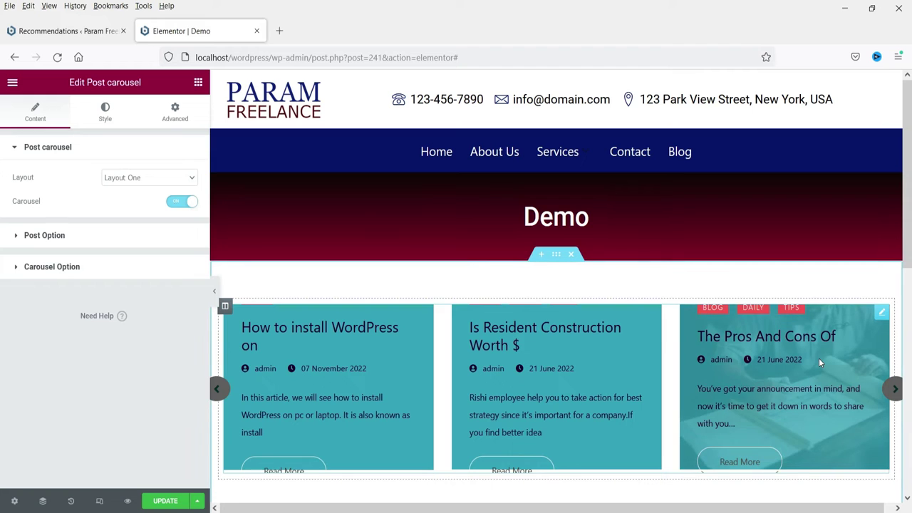
Preview the carousel in Layout Two, Three, Four and Five in turn.
drag(909, 237, 908, 298)
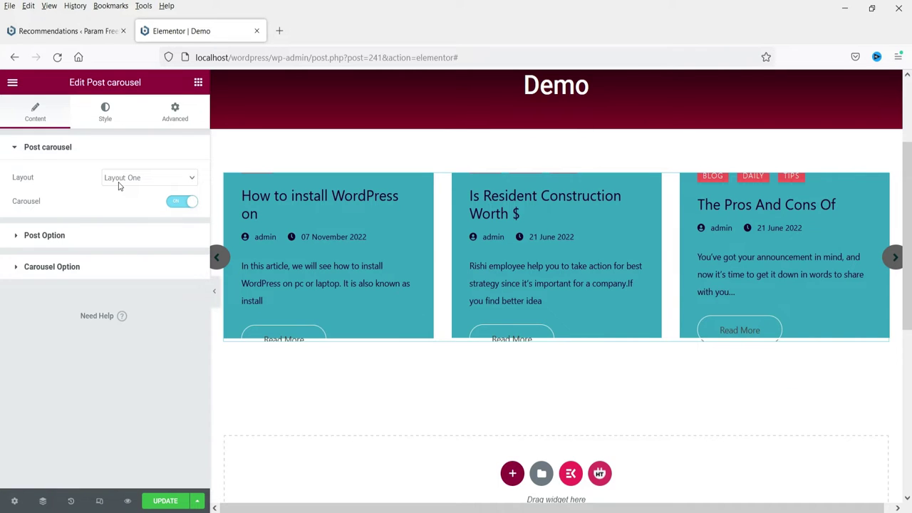
click(147, 178)
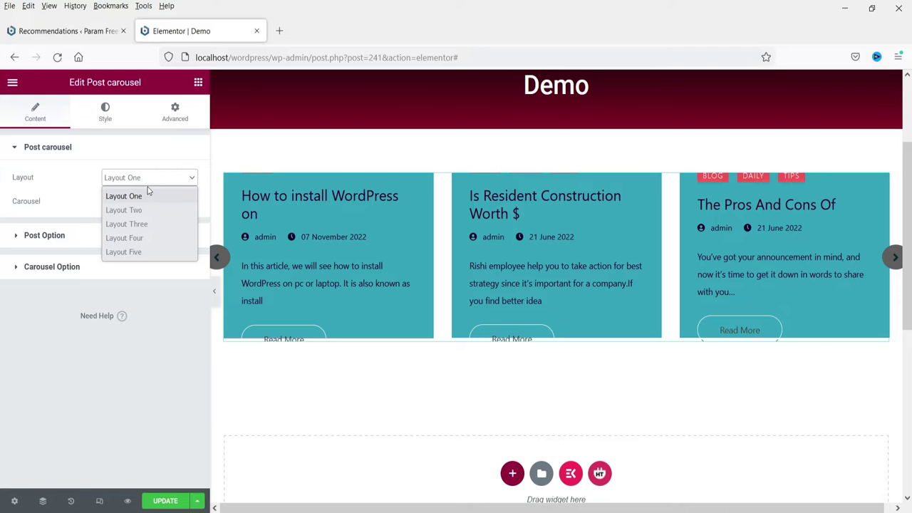
click(142, 210)
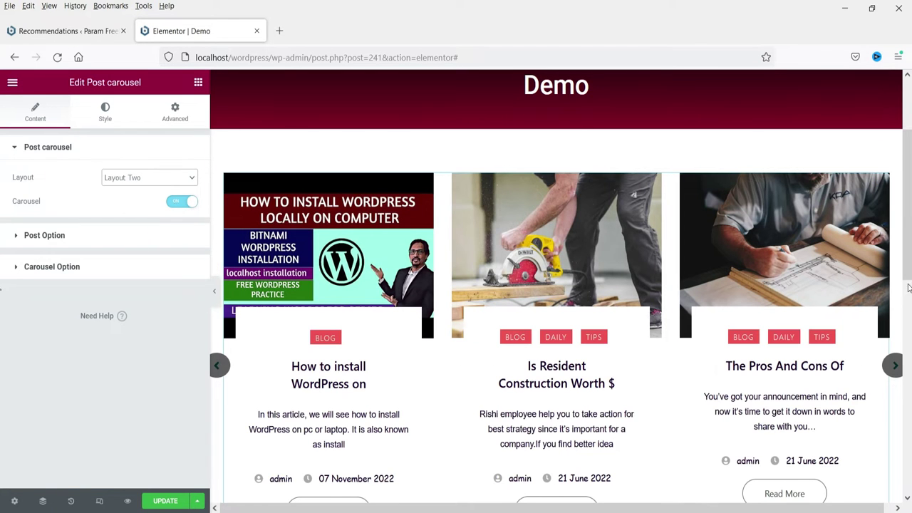
click(161, 182)
key(Escape)
click(124, 233)
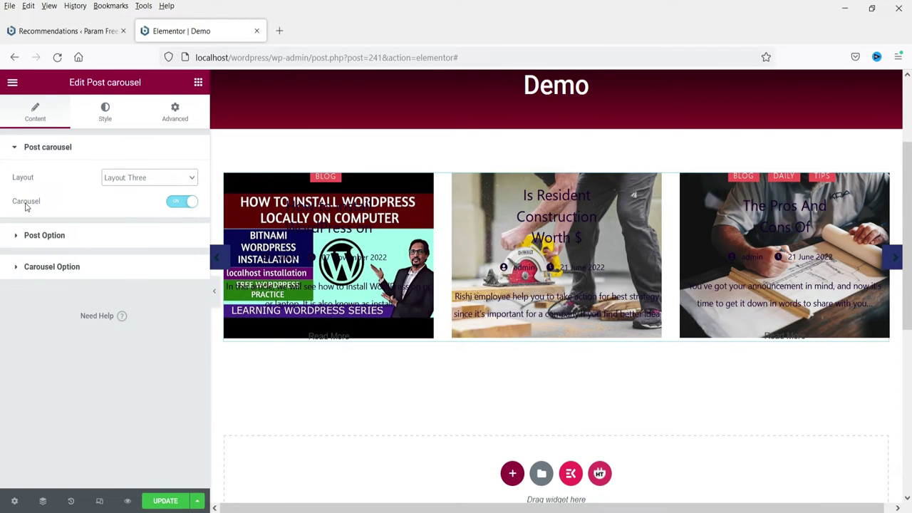
click(135, 179)
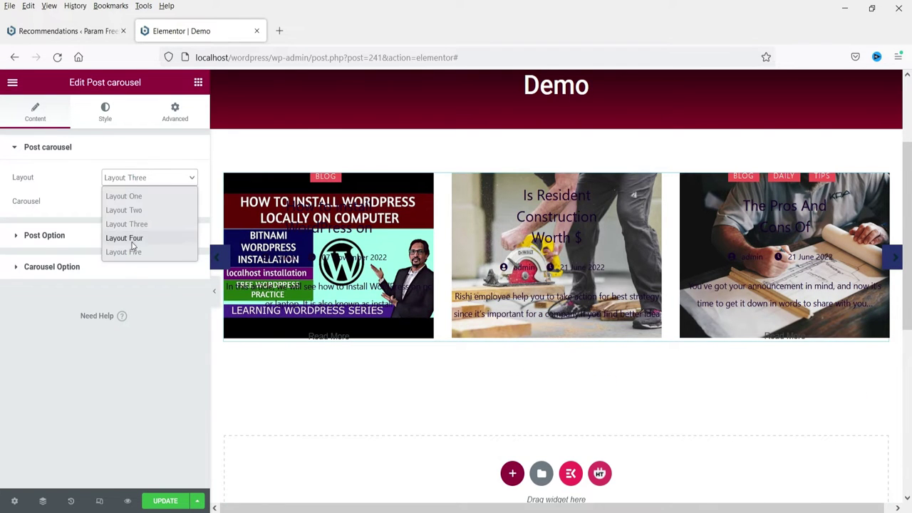
click(132, 240)
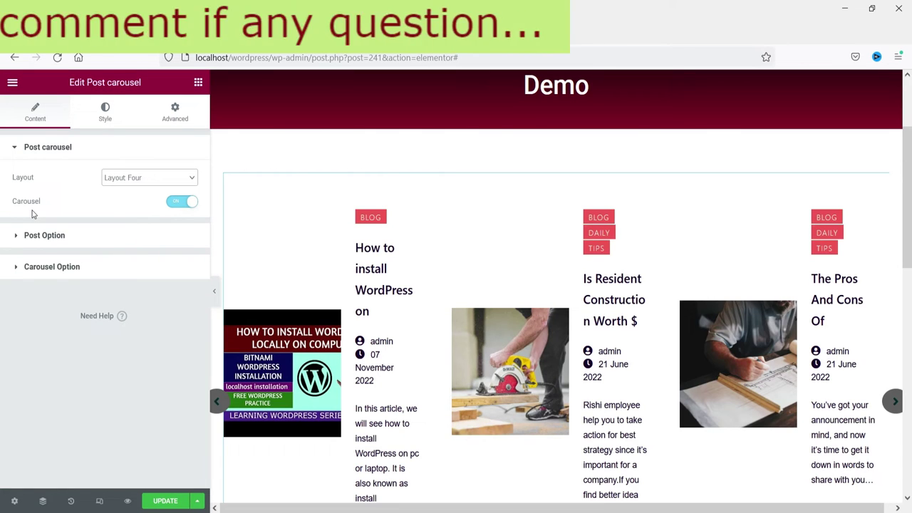
click(130, 180)
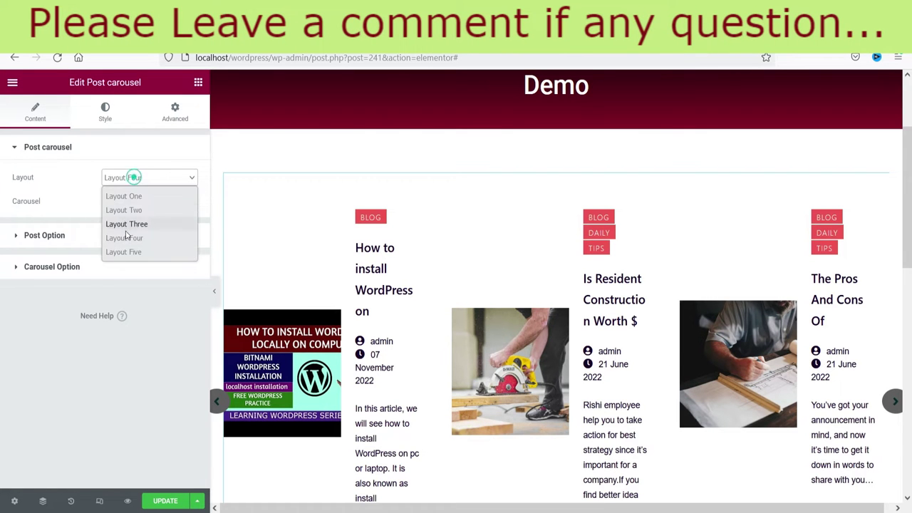
click(121, 250)
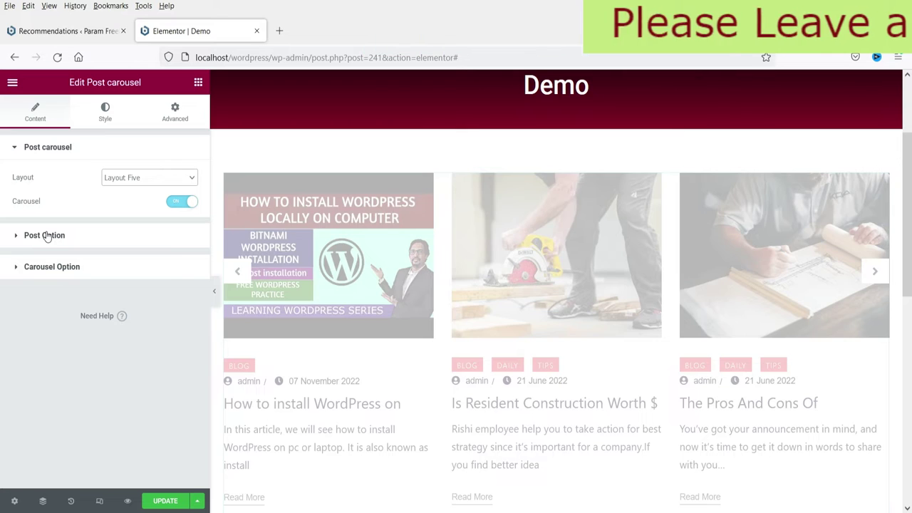
Set the carousel back to Layout Two and expand the Post Option section.
scroll(596, 271, down, 4)
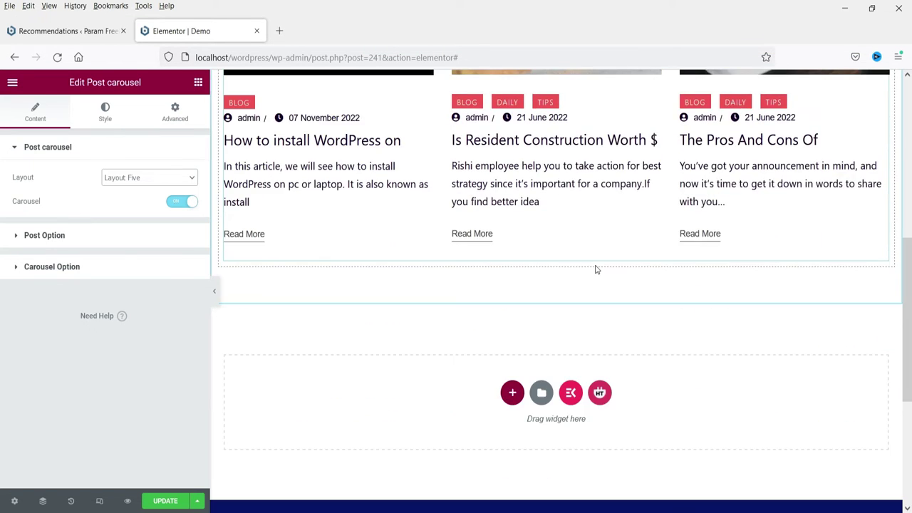
scroll(582, 266, up, 4)
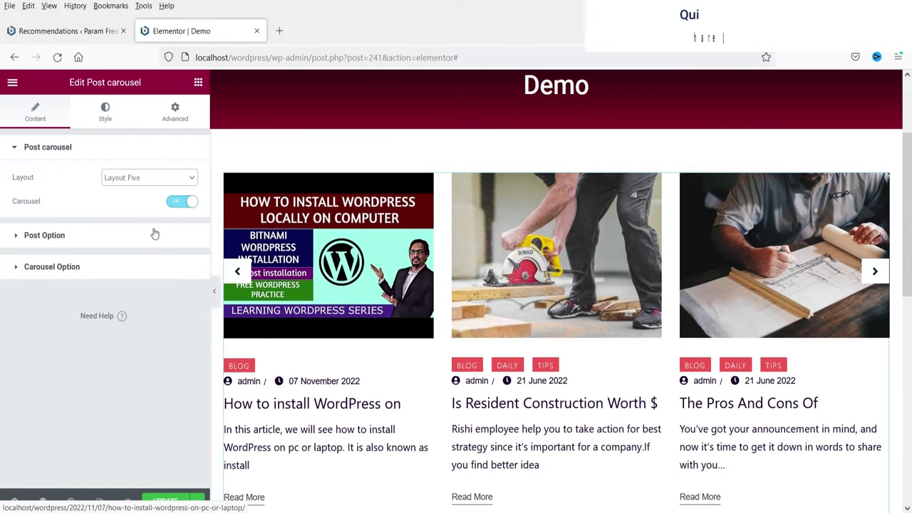
click(146, 178)
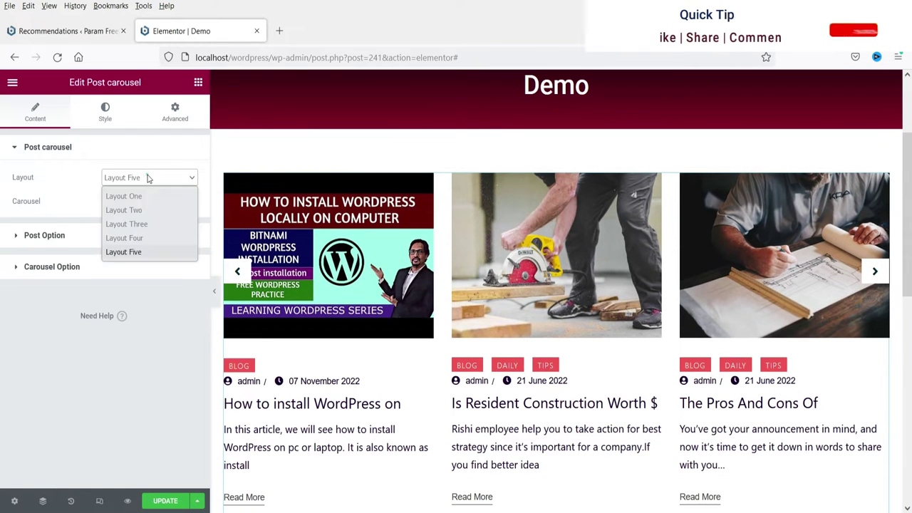
click(142, 207)
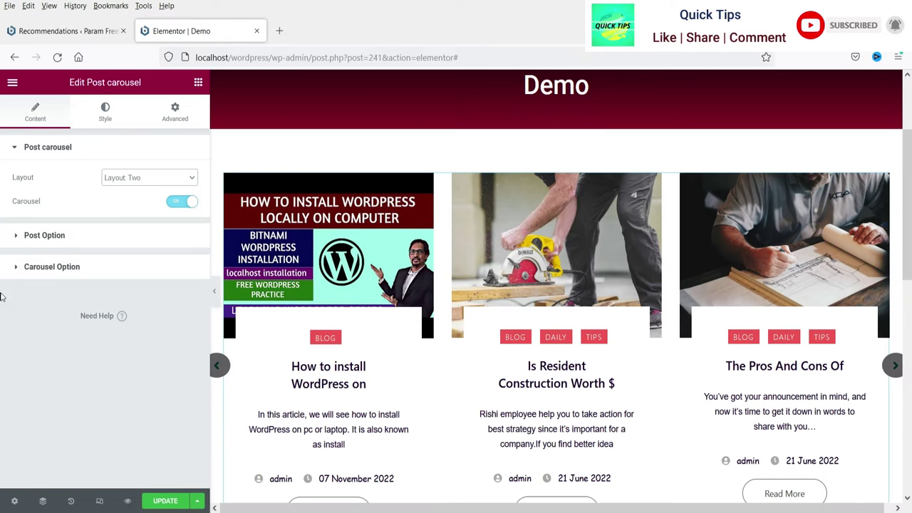
click(52, 239)
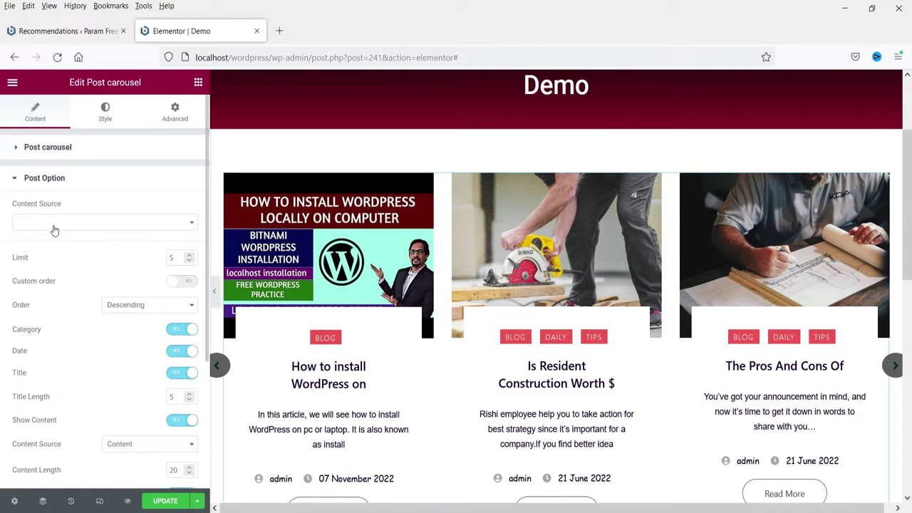
Source the carousel from Posts with no category filter, limit 6 and Descending order.
click(53, 227)
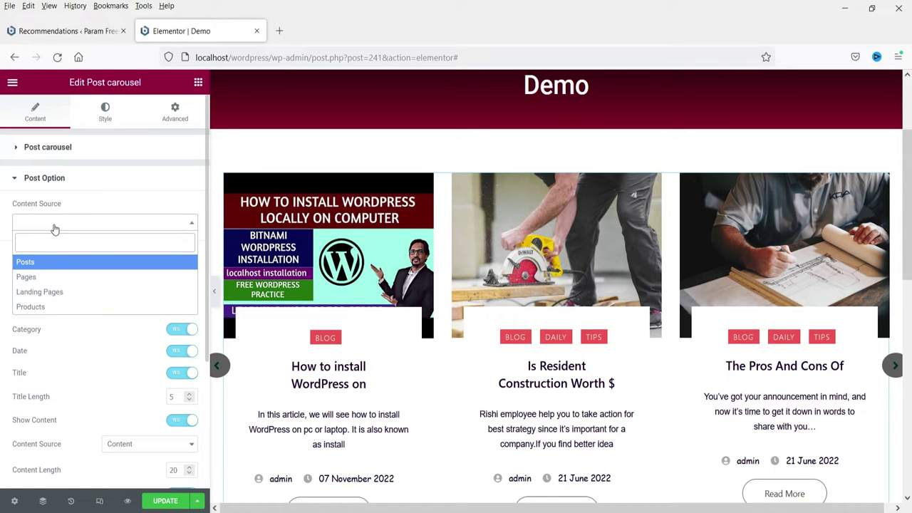
click(64, 264)
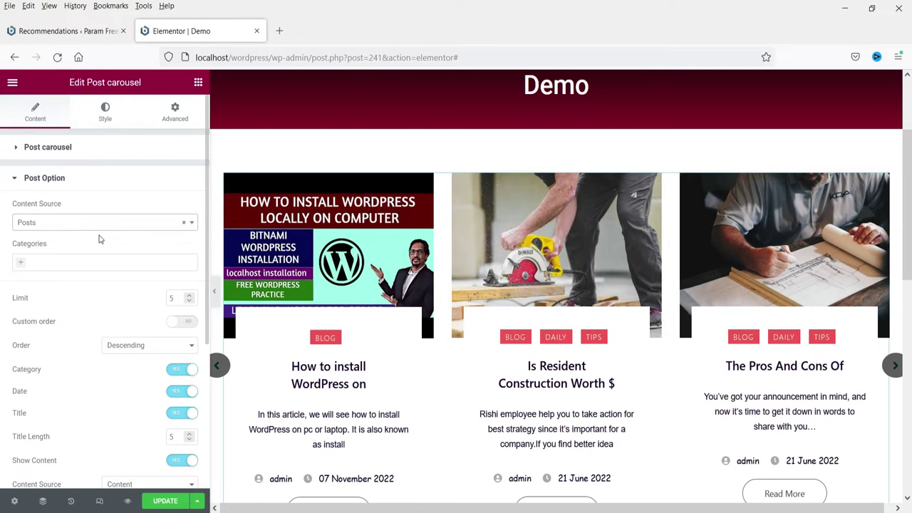
click(37, 259)
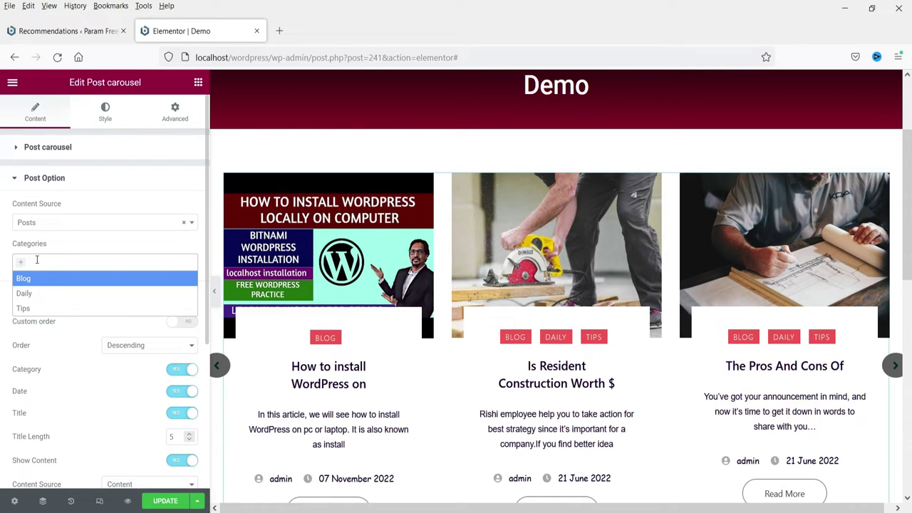
click(112, 246)
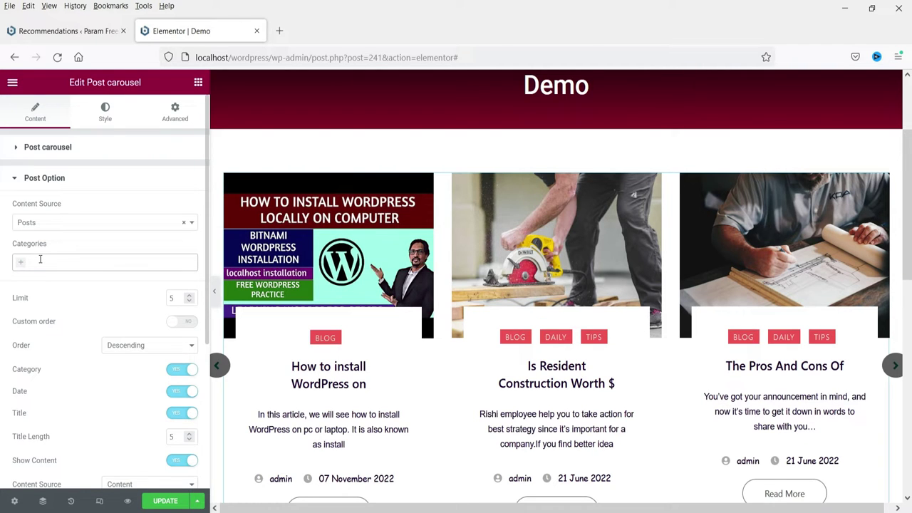
scroll(669, 283, down, 2)
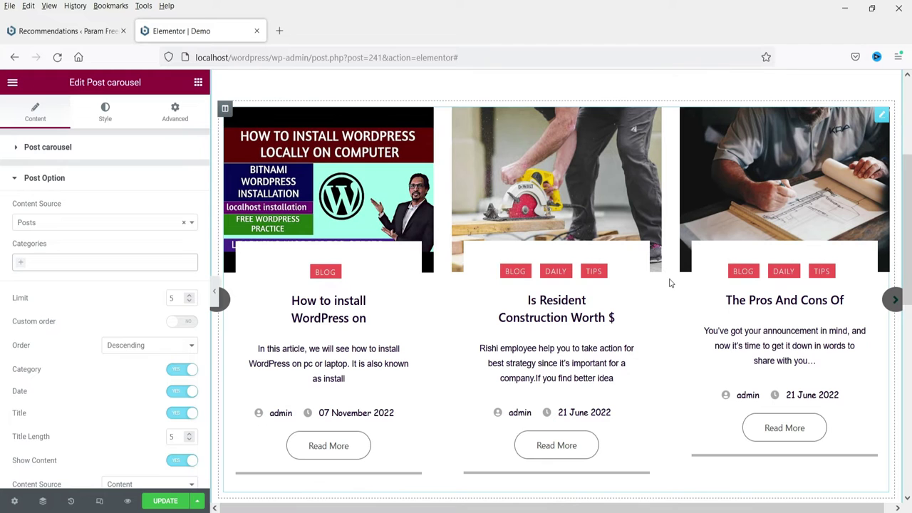
click(190, 294)
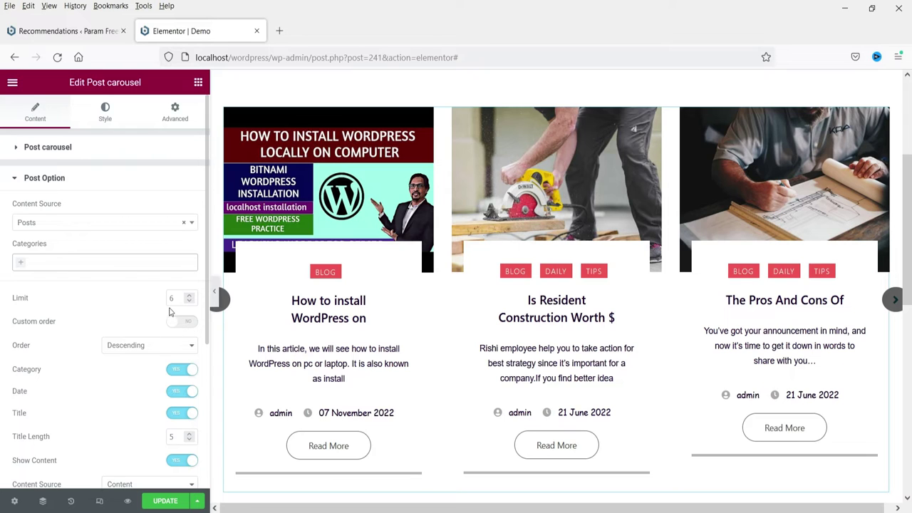
scroll(105, 268, down, 5)
scroll(67, 270, up, 2)
click(149, 215)
click(148, 214)
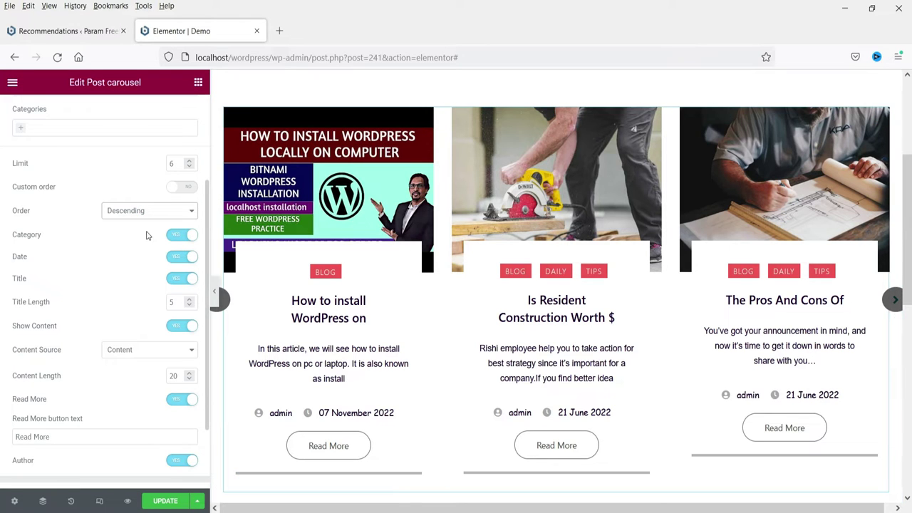
Keep category badges shown, hide post dates, and raise Title Length to 10.
click(176, 237)
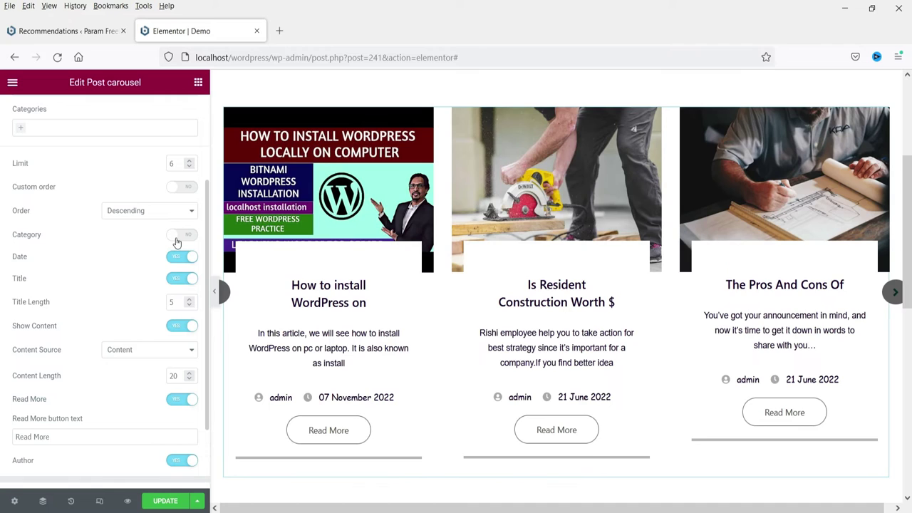
click(176, 240)
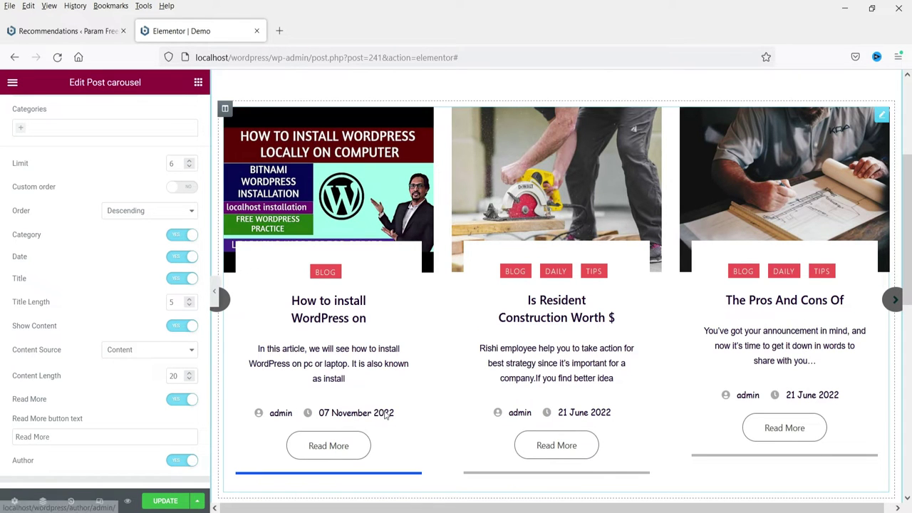
click(181, 258)
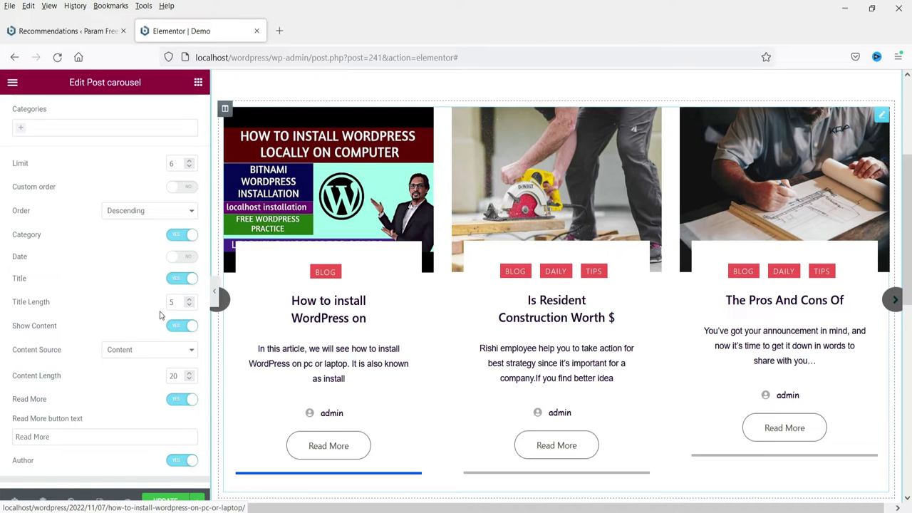
click(189, 300)
click(188, 300)
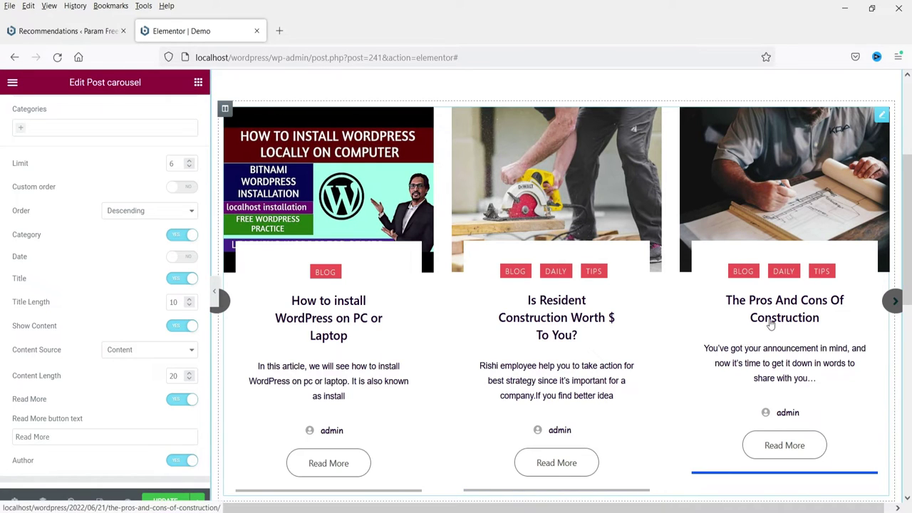
Use full Content as the card text with a Content Length of 30.
scroll(104, 294, down, 3)
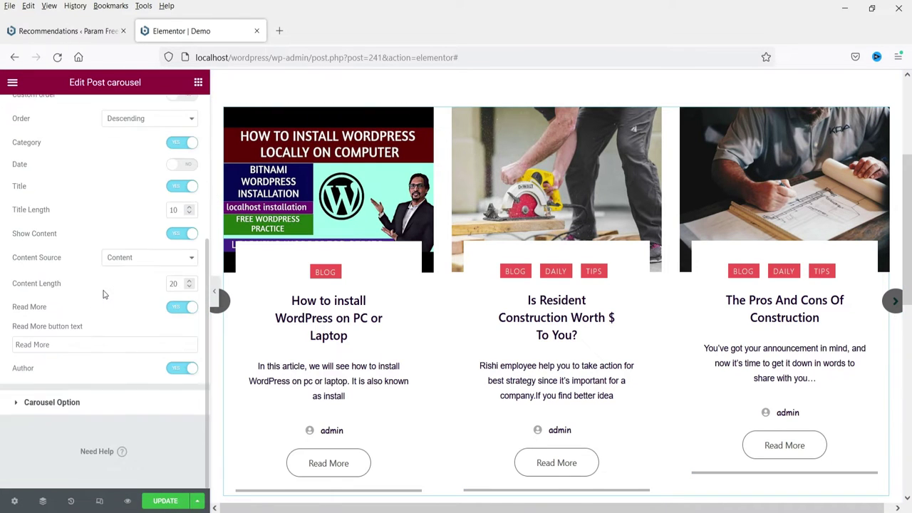
click(161, 260)
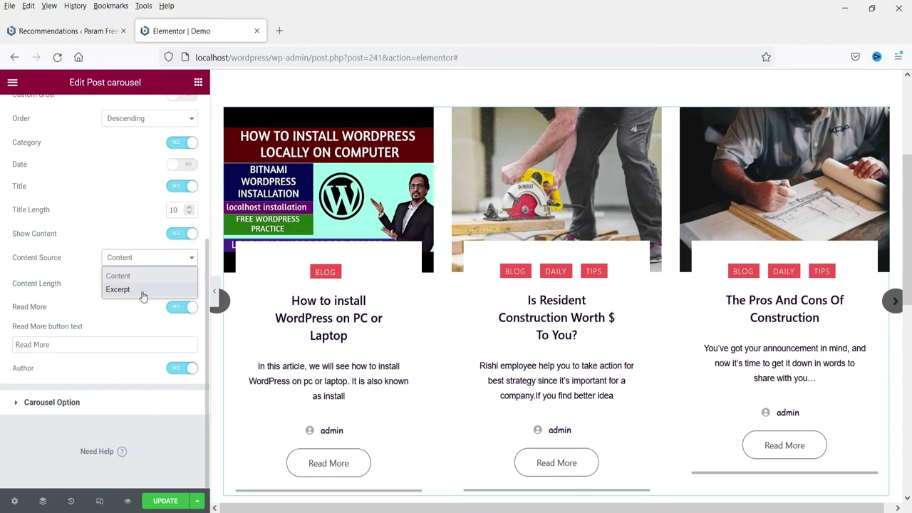
click(144, 290)
click(141, 285)
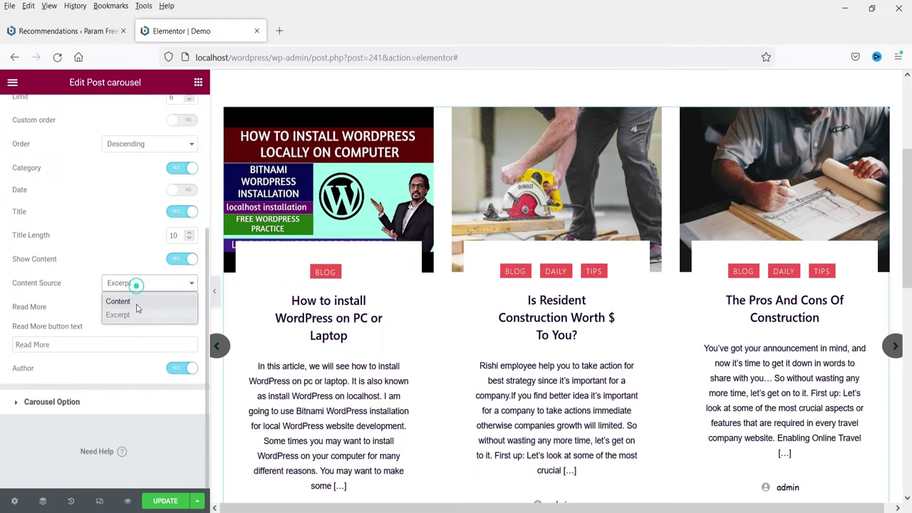
click(135, 300)
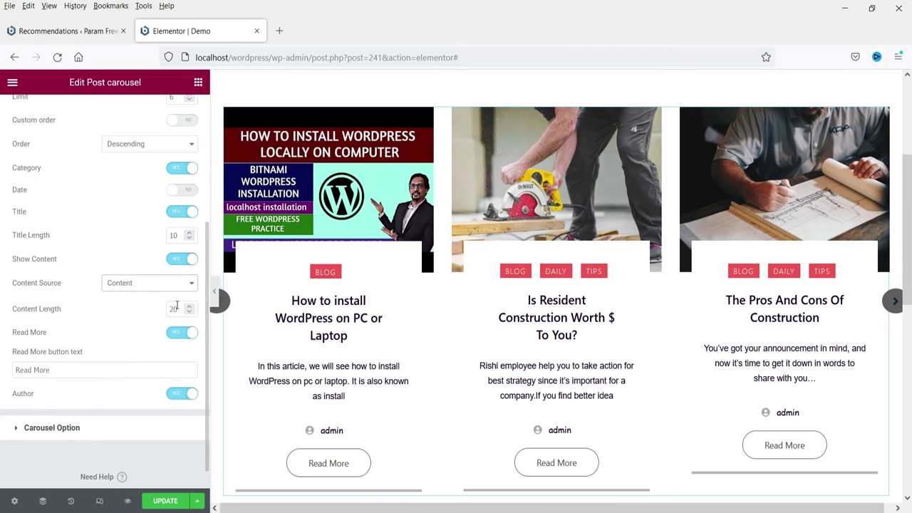
scroll(64, 280, down, 1)
double_click(173, 283)
text(30)
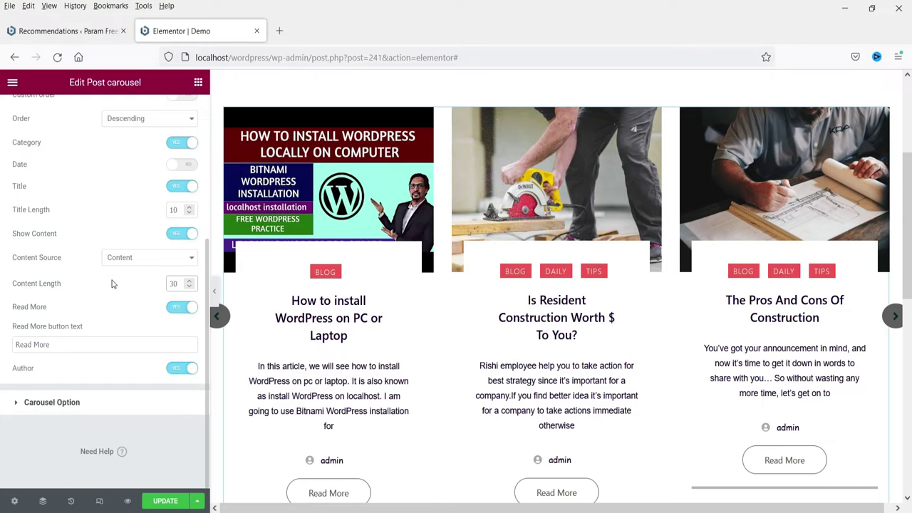
Relabel the Read More button 'Continue reading...' and hide the author name.
scroll(365, 346, down, 2)
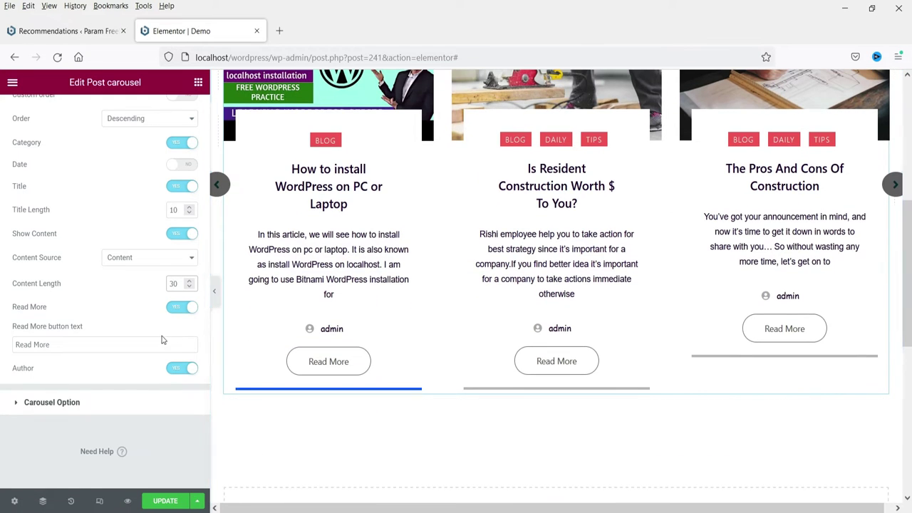
triple_click(84, 342)
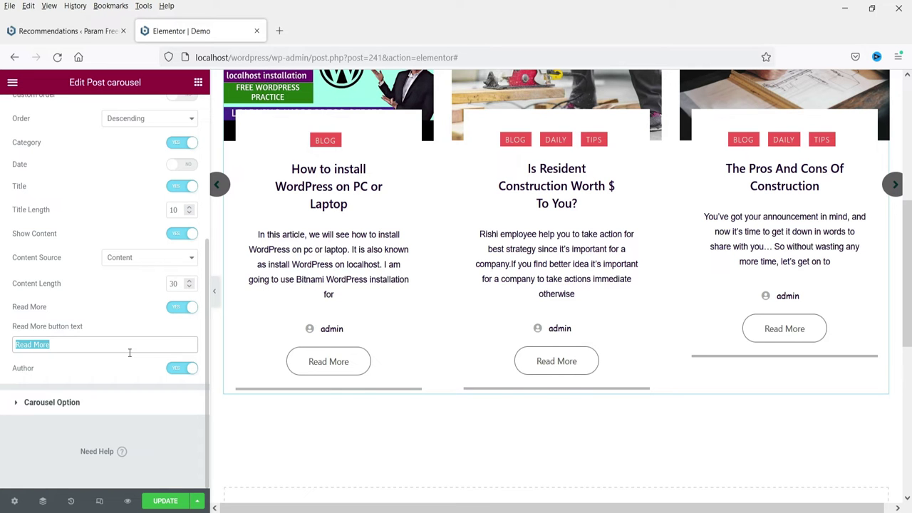
text(Continue reading...)
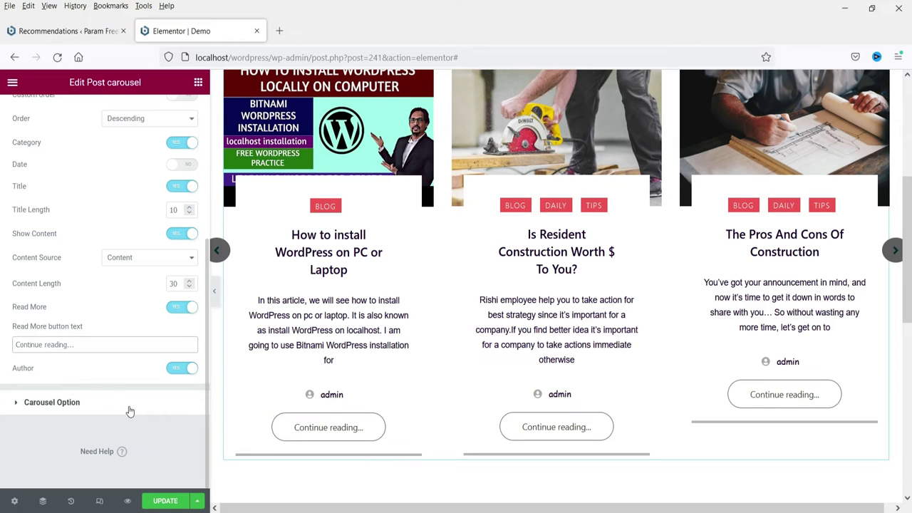
click(178, 369)
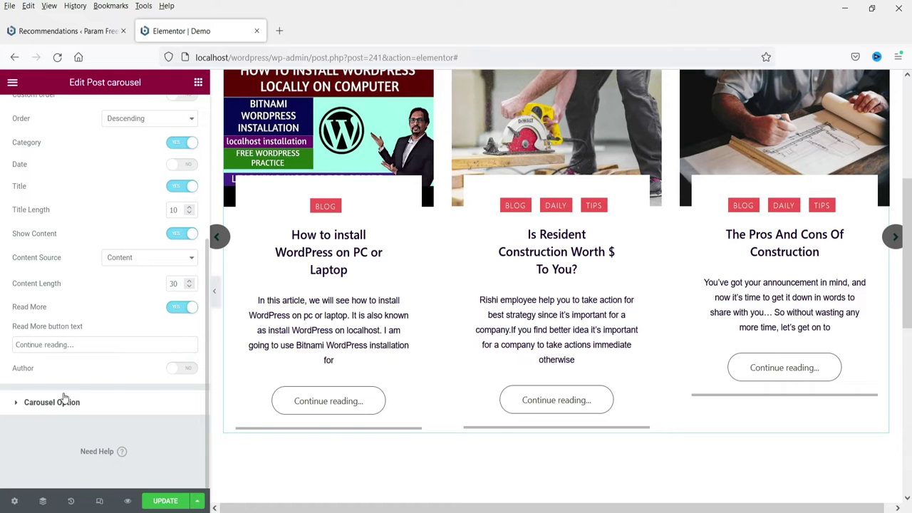
click(63, 406)
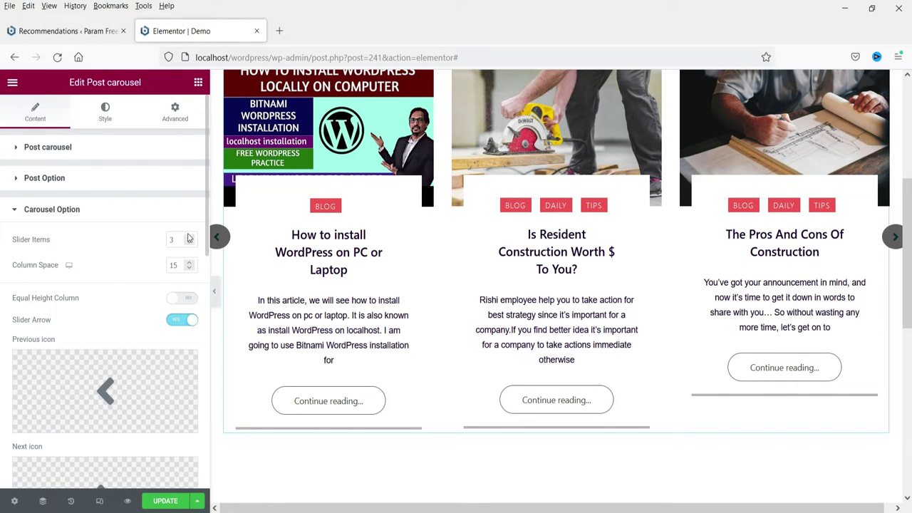
scroll(775, 98, up, 2)
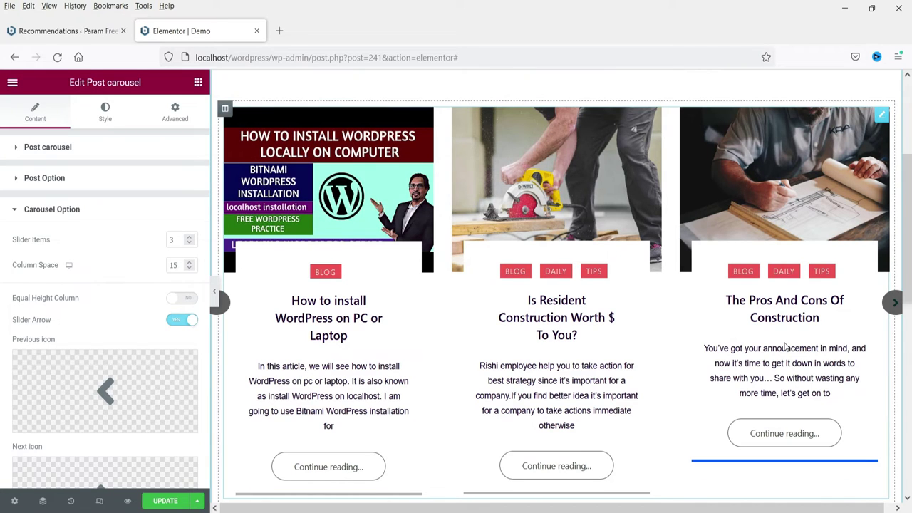
Test 4 slider items and tighter column space, then restore 3 items and 15 spacing.
click(190, 237)
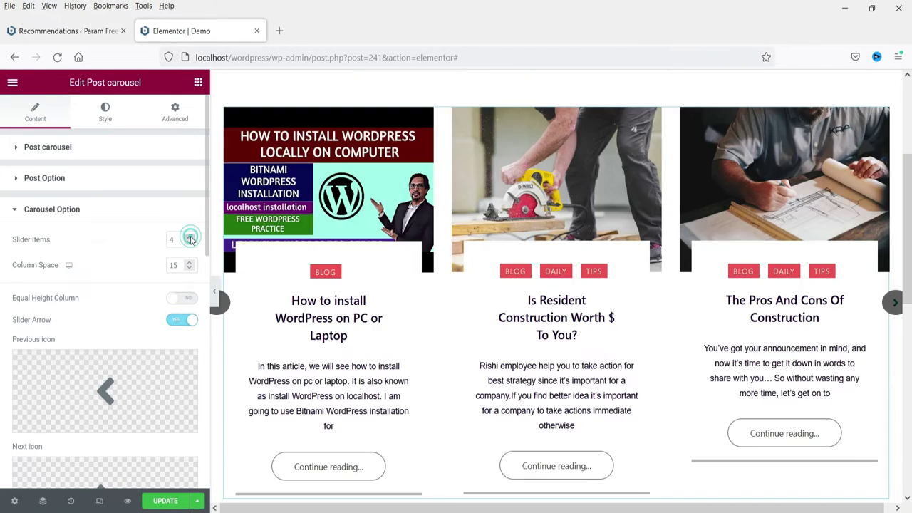
click(189, 243)
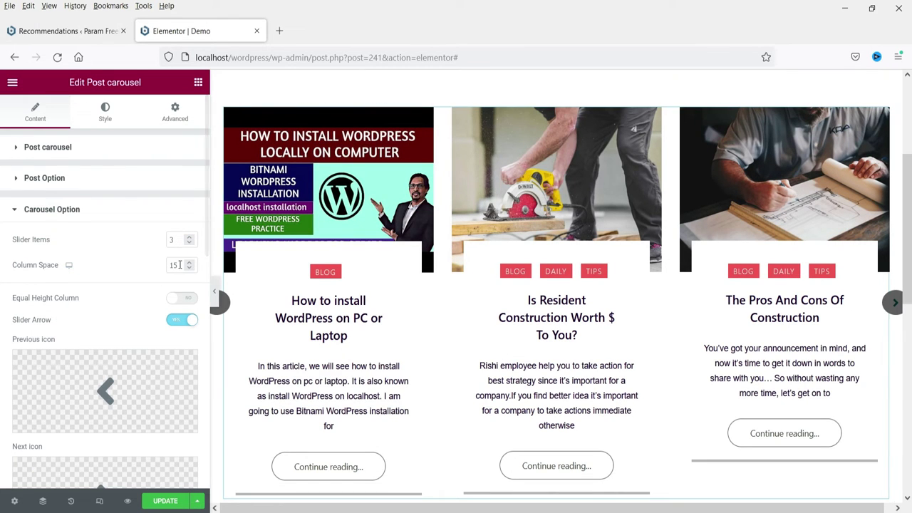
click(189, 268)
click(189, 267)
click(190, 268)
click(189, 268)
click(189, 268)
click(190, 268)
click(190, 261)
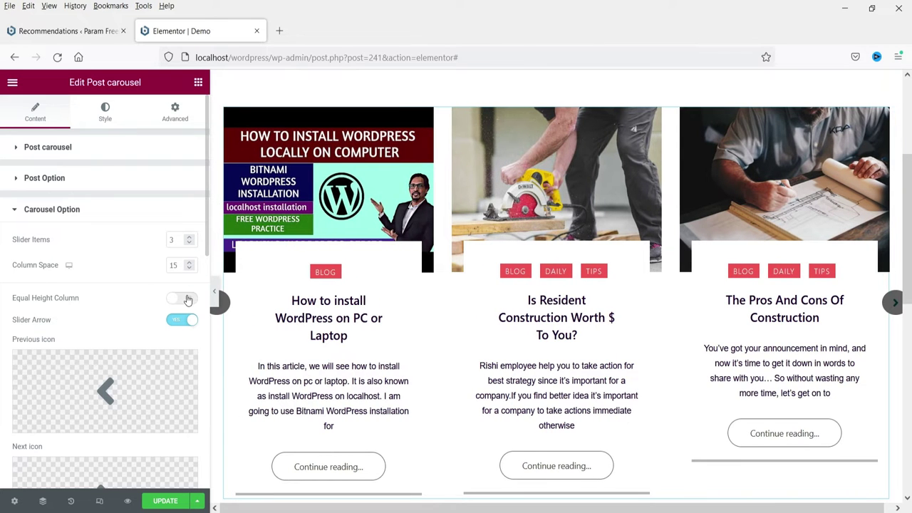
Switch Equal Height Column on so all carousel cards share one height.
scroll(639, 329, down, 3)
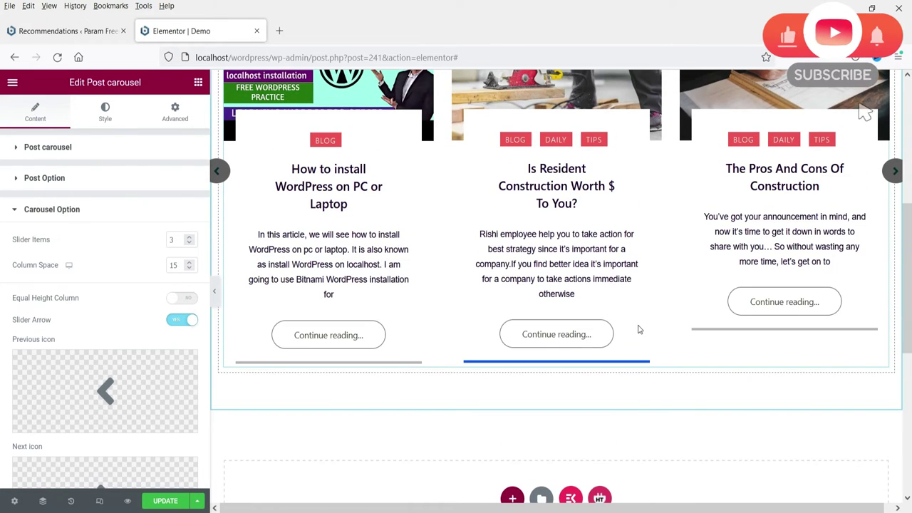
click(183, 300)
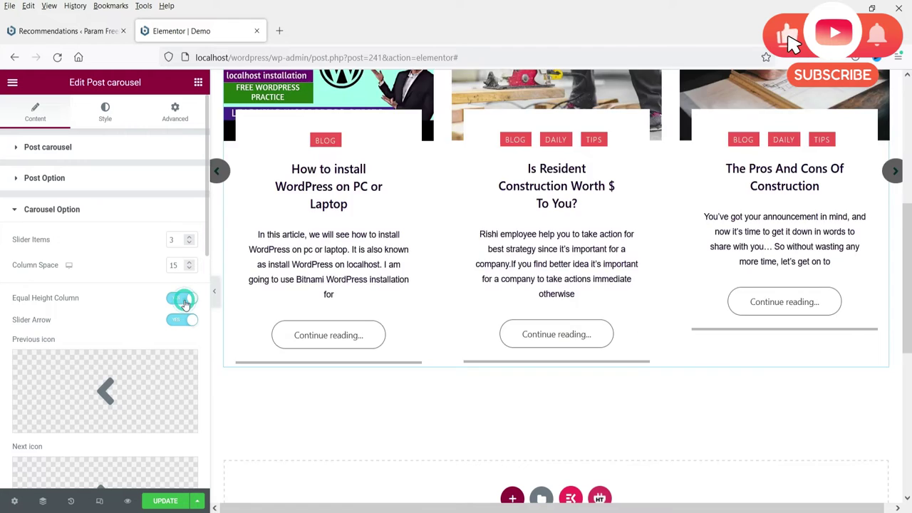
scroll(879, 367, down, 4)
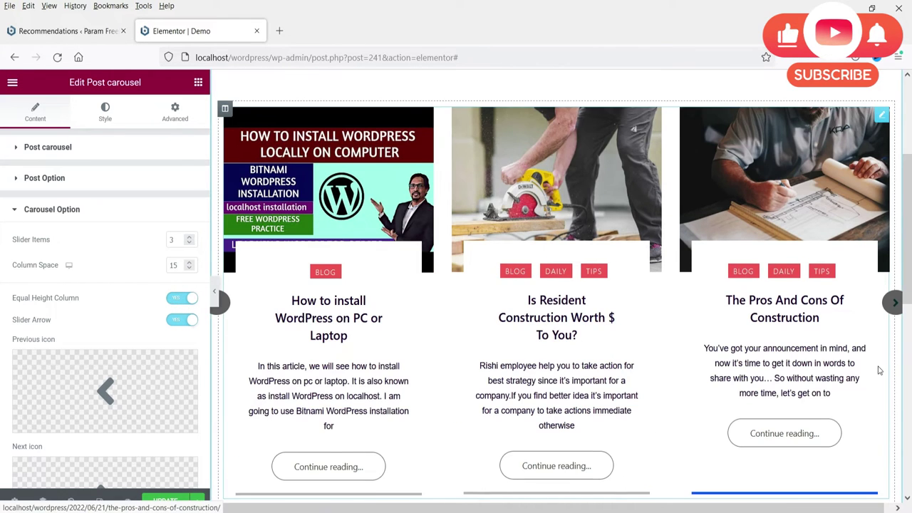
scroll(879, 367, down, 3)
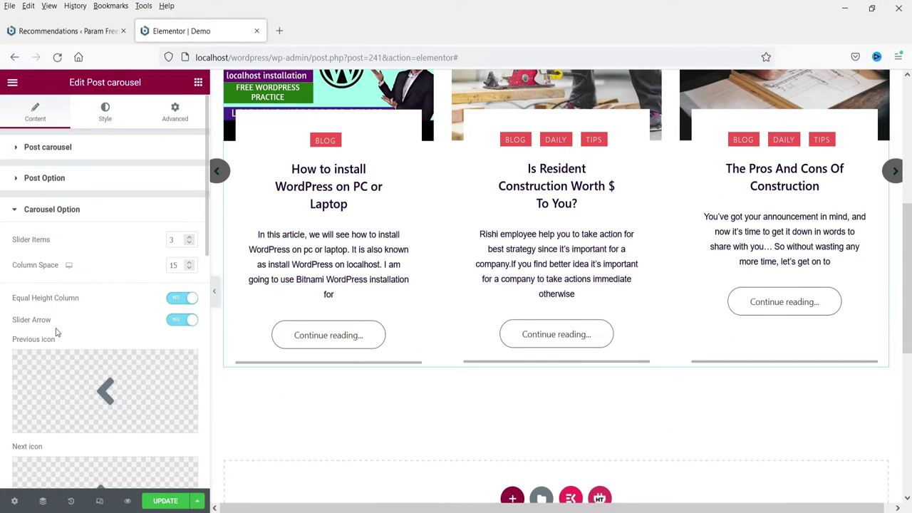
scroll(86, 304, down, 5)
scroll(178, 258, up, 4)
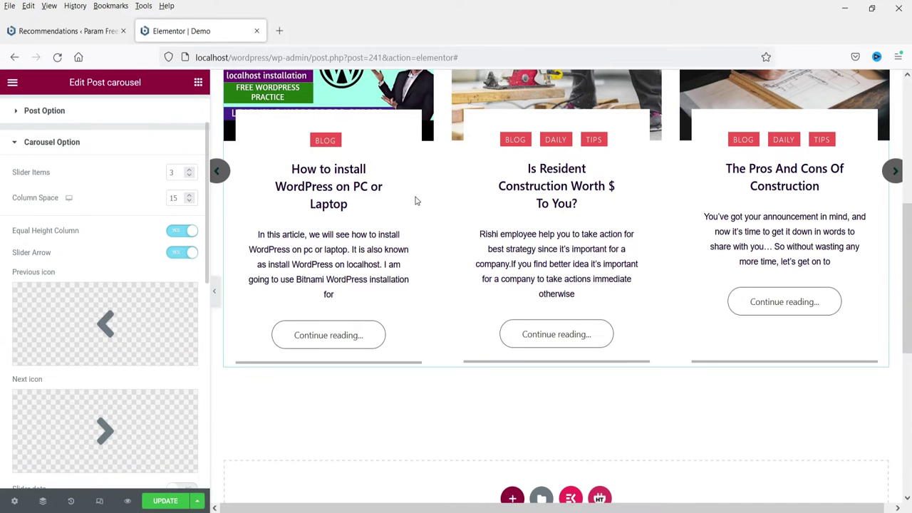
Turn on Slider Arrow and Slider dots, and test the dots through slides one to four.
click(181, 255)
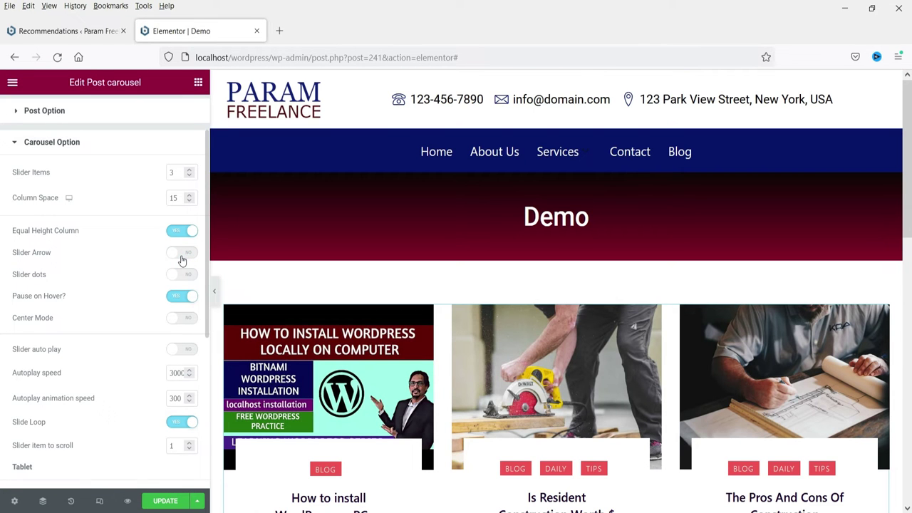
click(181, 255)
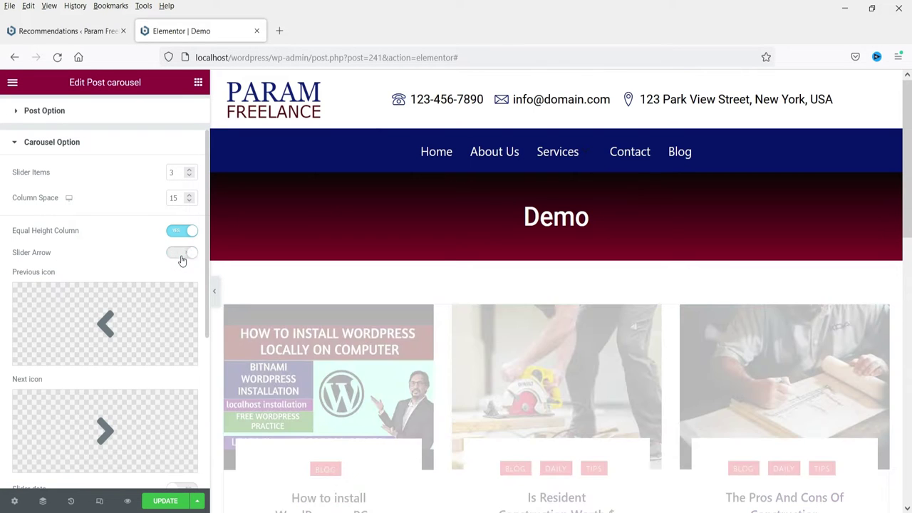
scroll(88, 242, down, 3)
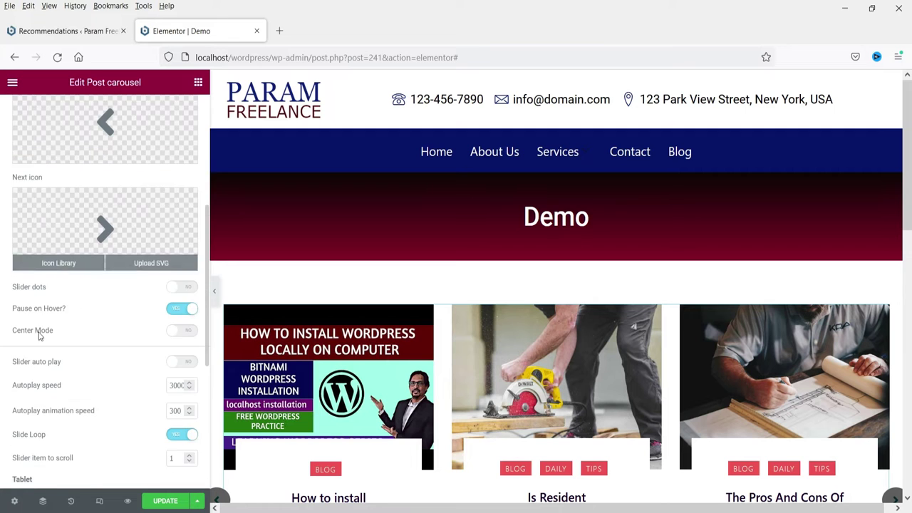
scroll(62, 320, down, 3)
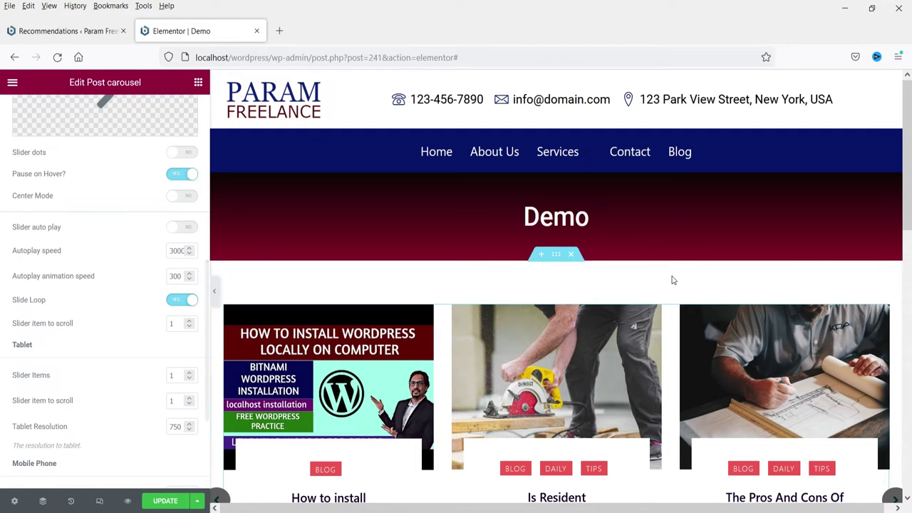
scroll(665, 328, down, 4)
click(196, 152)
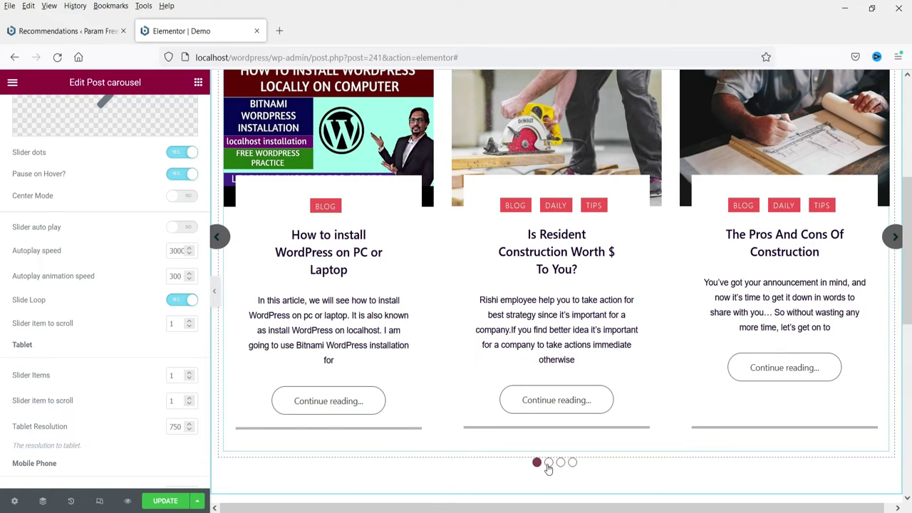
click(547, 464)
click(560, 464)
click(571, 464)
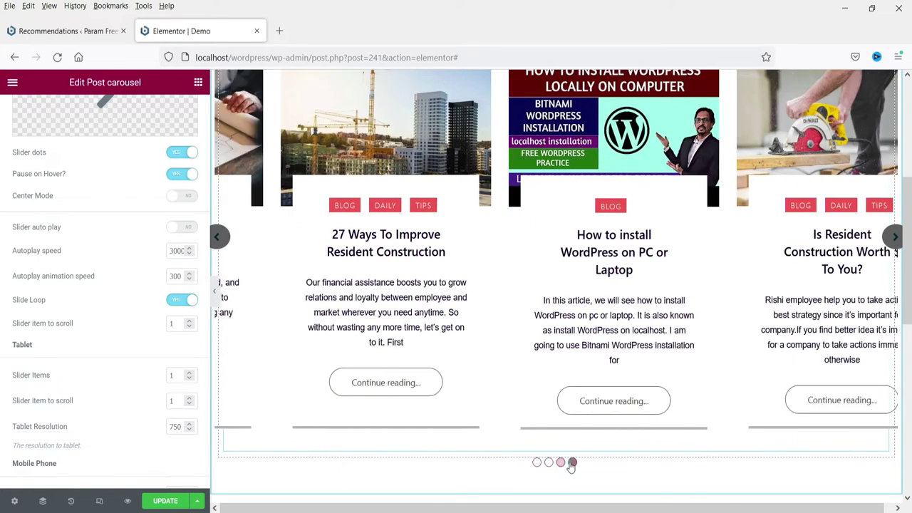
click(538, 462)
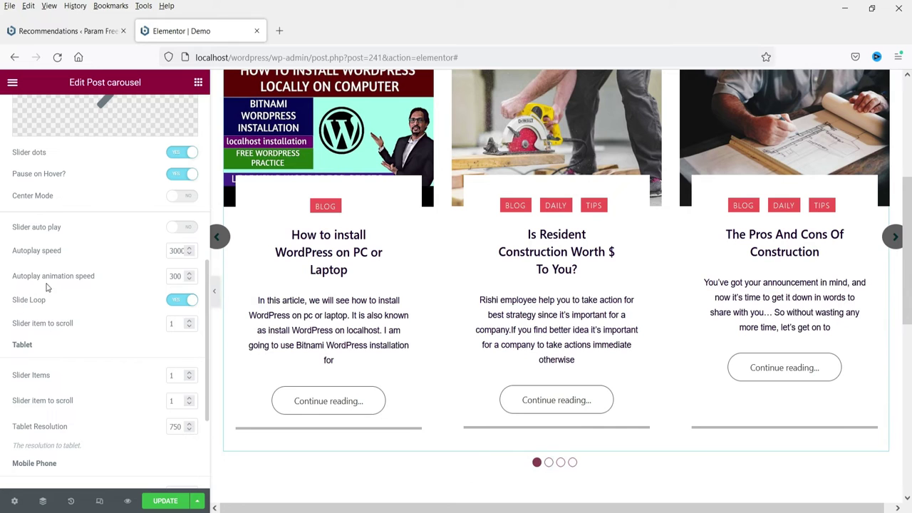
Switch on Slider auto play and advance the carousel one post with the arrow.
click(183, 228)
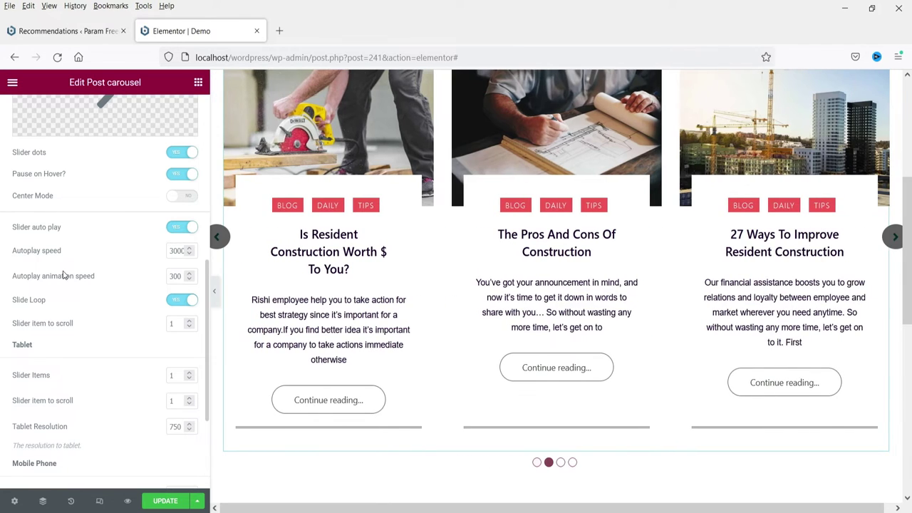
click(891, 240)
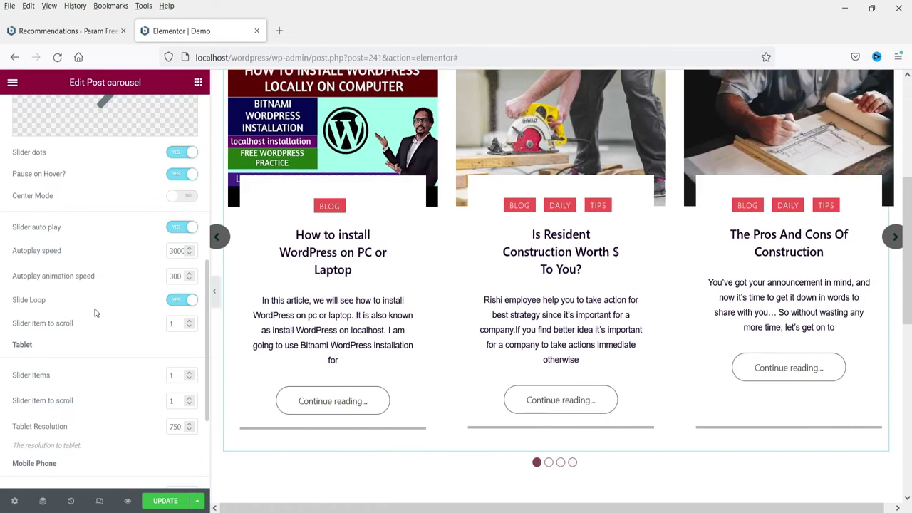
scroll(95, 313, down, 4)
click(99, 501)
Preview the carousel at mobile width, stepping through posts with arrows and dots.
click(528, 83)
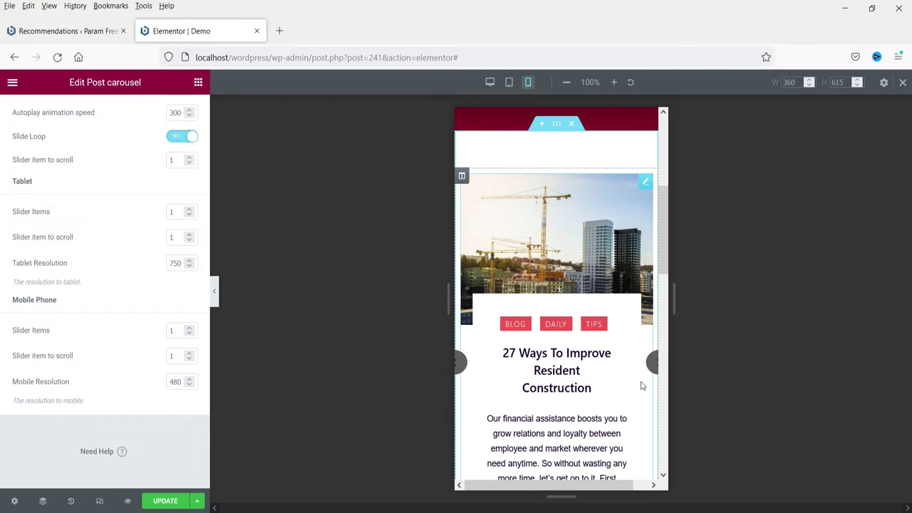
click(655, 365)
click(654, 363)
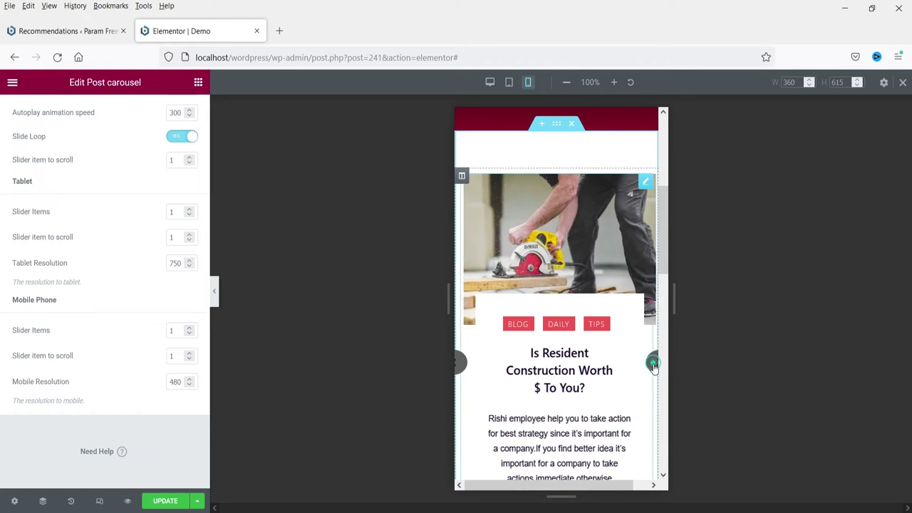
scroll(643, 316, down, 2)
scroll(650, 271, up, 2)
click(654, 364)
click(655, 364)
click(654, 364)
scroll(653, 361, down, 2)
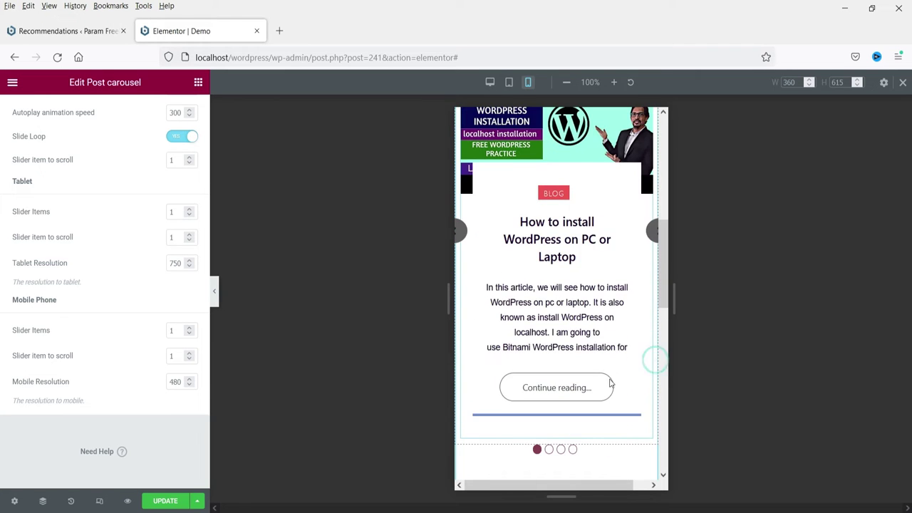
click(550, 449)
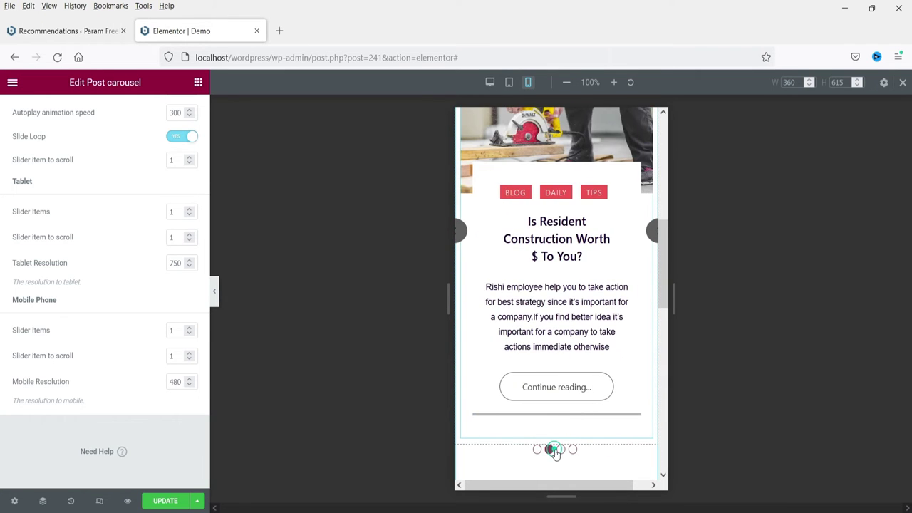
click(561, 449)
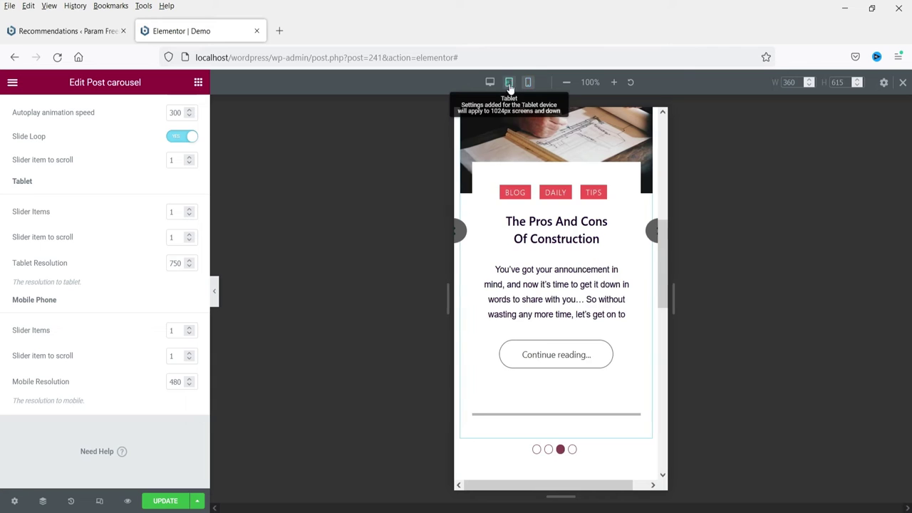
Check the carousel at tablet width, then return to the desktop view.
click(509, 83)
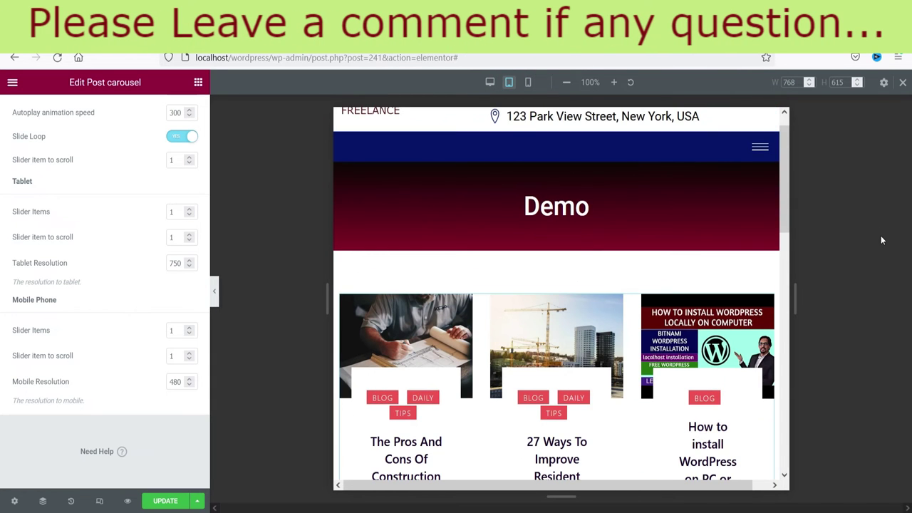
click(901, 82)
click(103, 123)
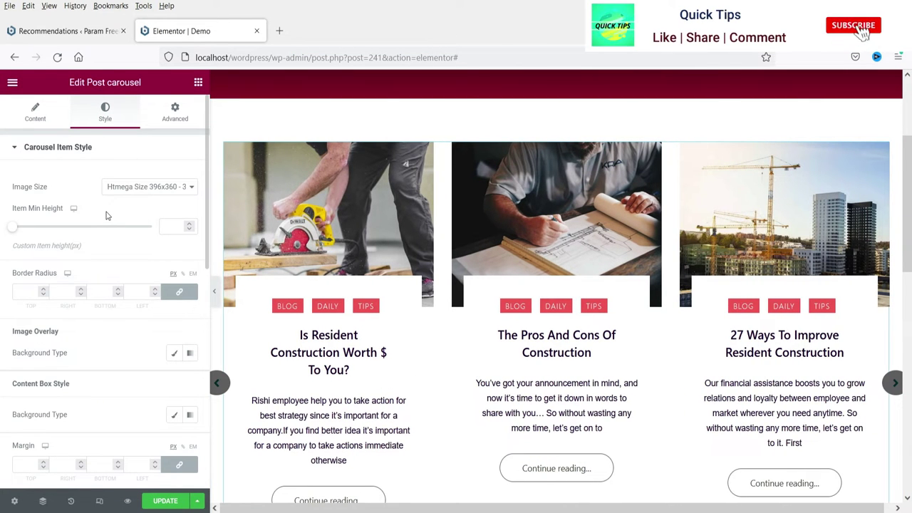
Keep the image size, clear Item Min Height, and set the Border Radius to 10 px.
click(162, 187)
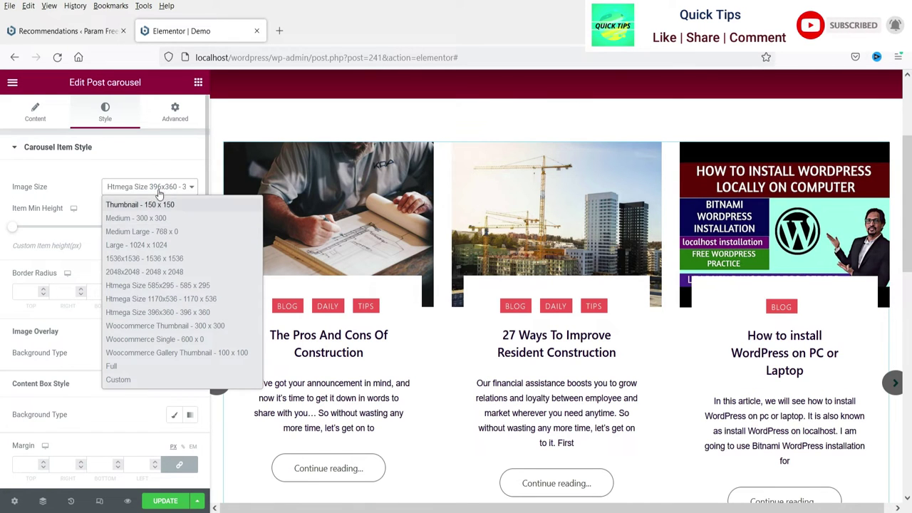
click(59, 191)
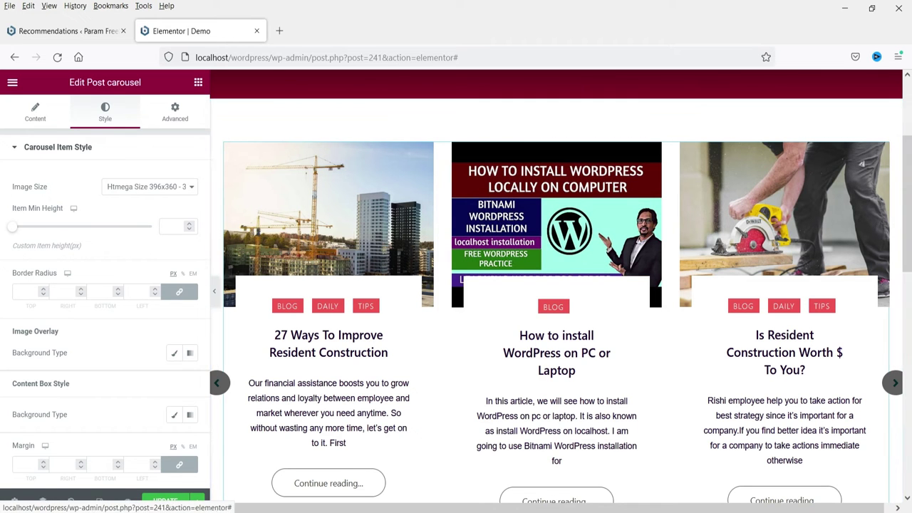
drag(14, 232, 37, 235)
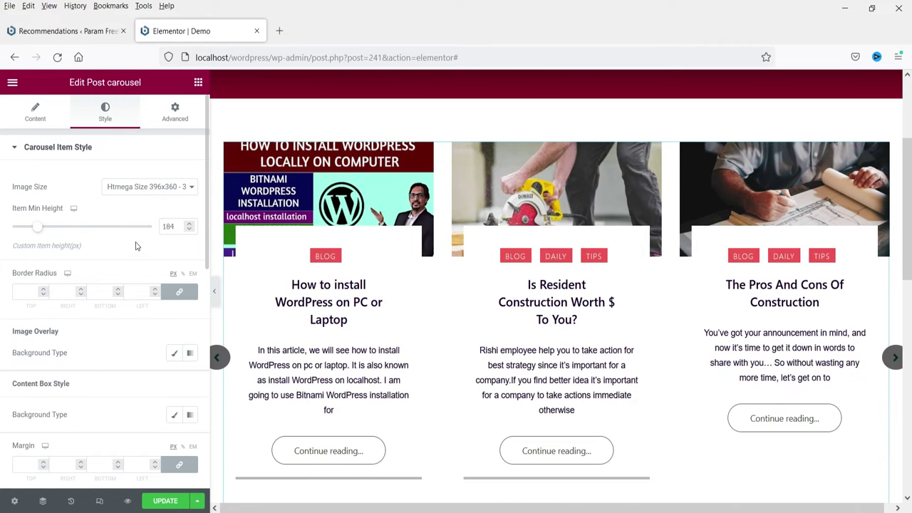
double_click(173, 228)
key(BackSpace)
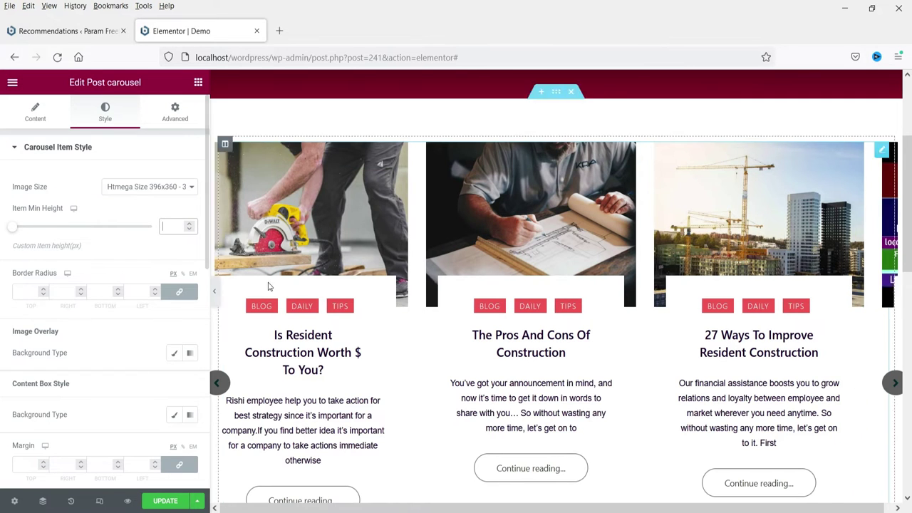
click(43, 288)
click(44, 288)
click(44, 287)
click(43, 288)
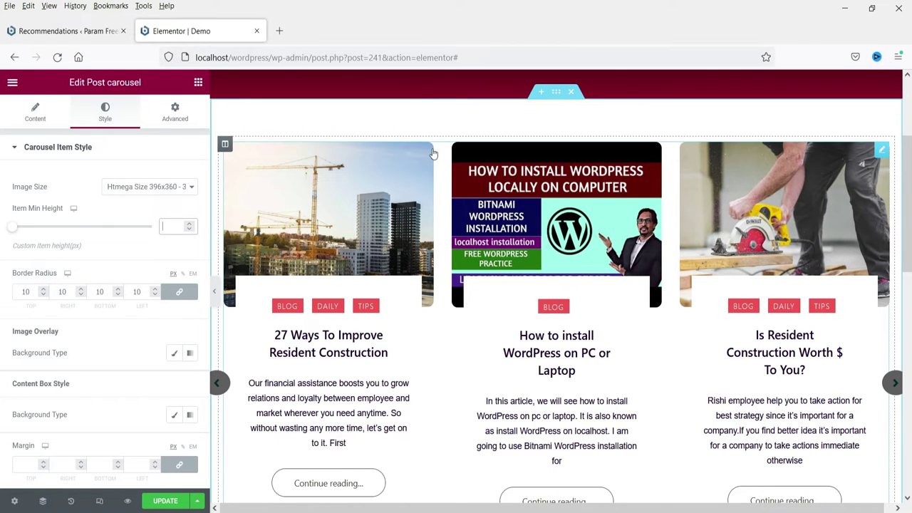
scroll(43, 329, down, 2)
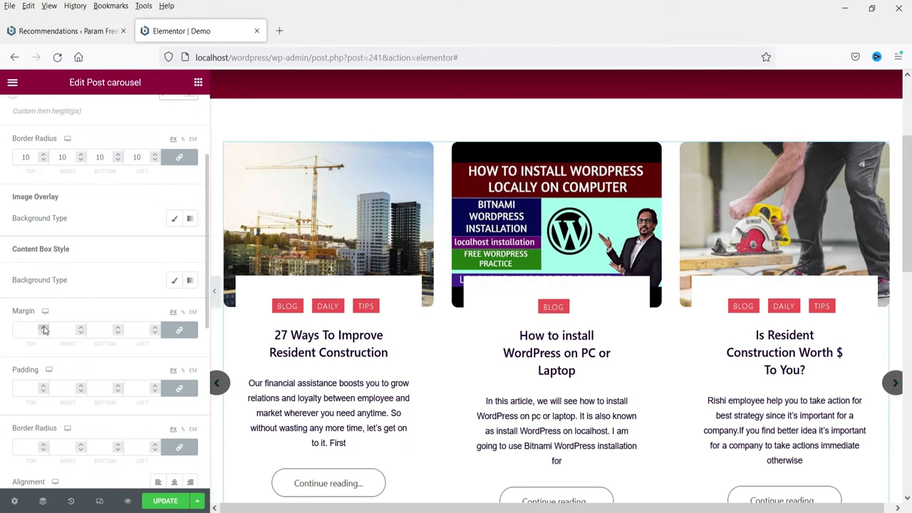
Try a classic image overlay in the Primary colour, then a semi-transparent blue.
click(173, 218)
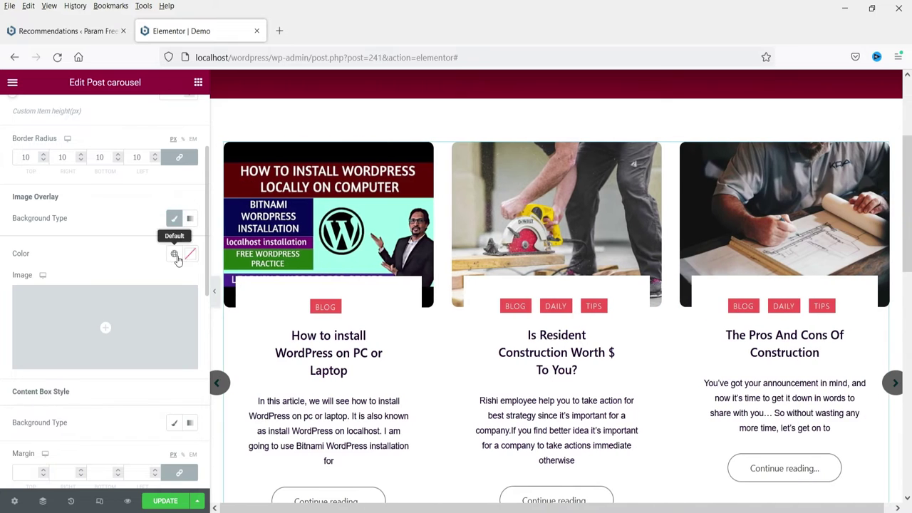
click(176, 255)
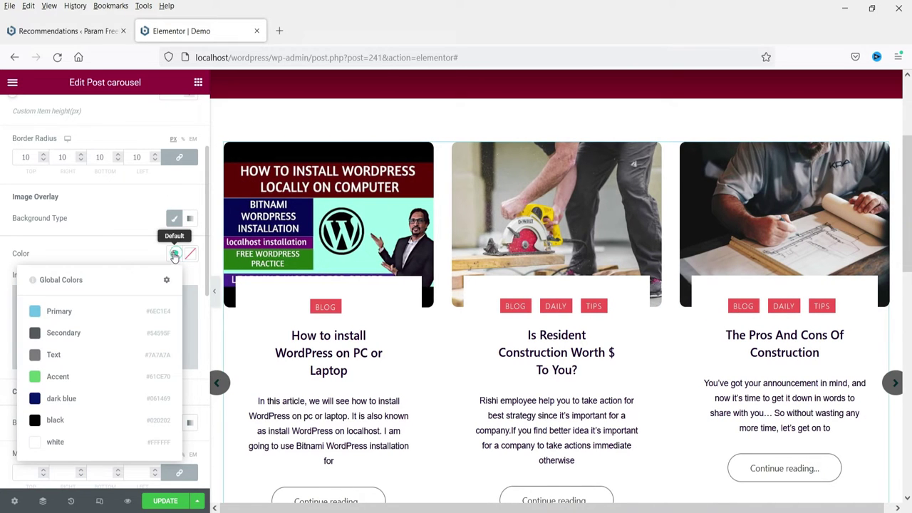
click(60, 313)
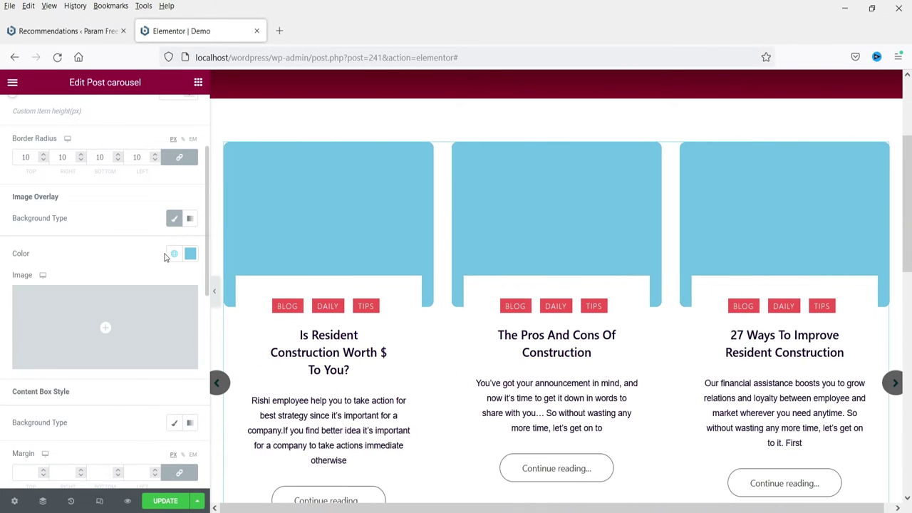
click(190, 254)
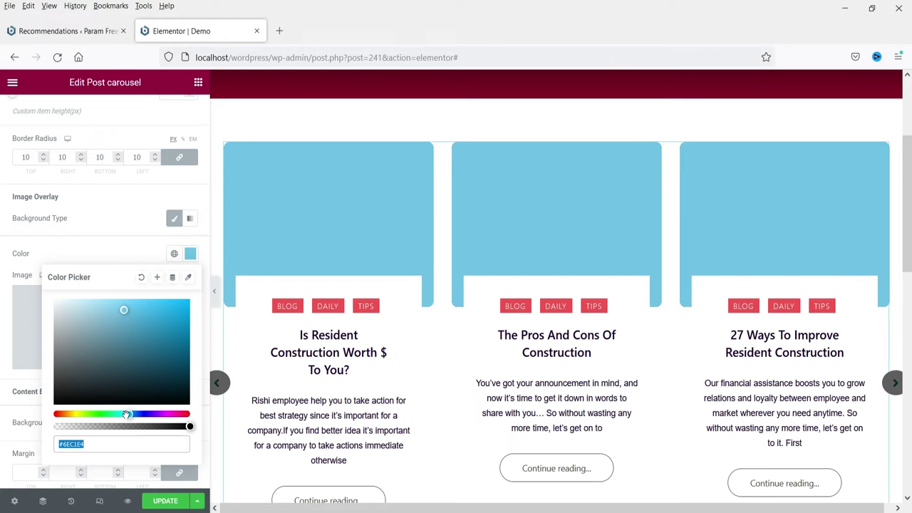
drag(189, 426, 101, 427)
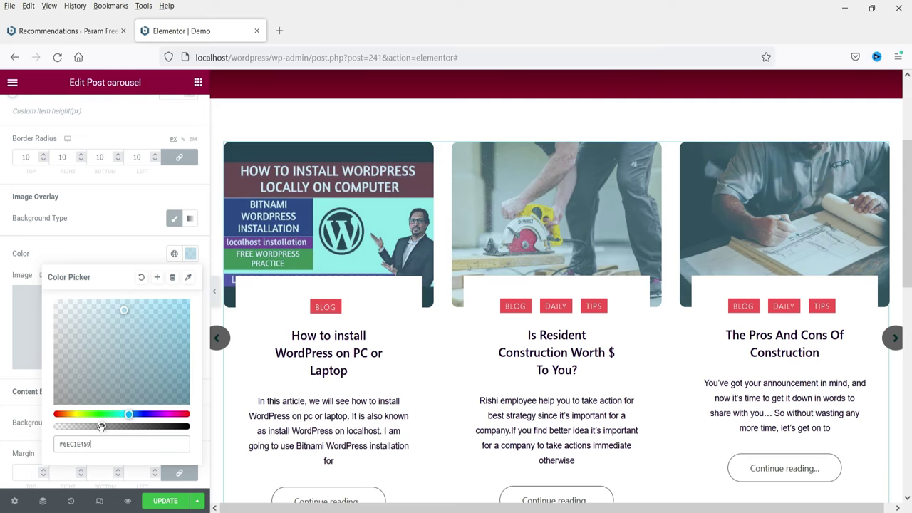
click(139, 414)
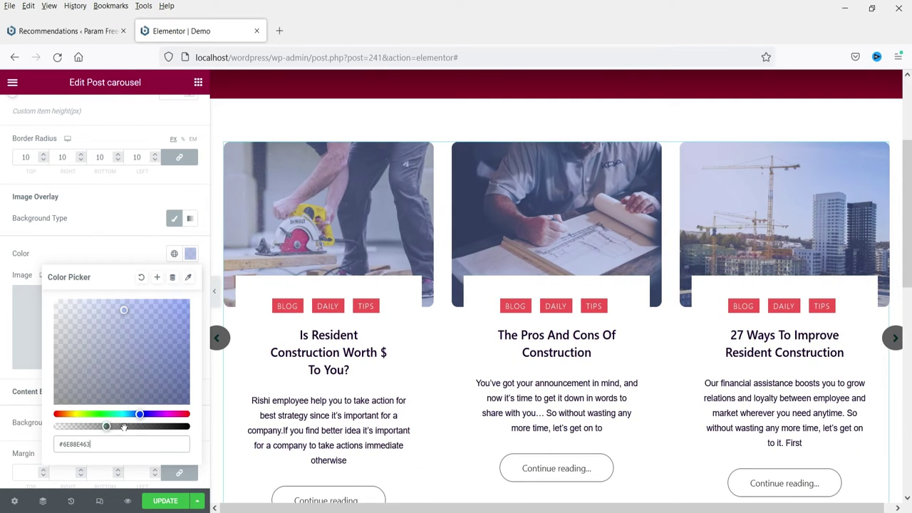
click(123, 426)
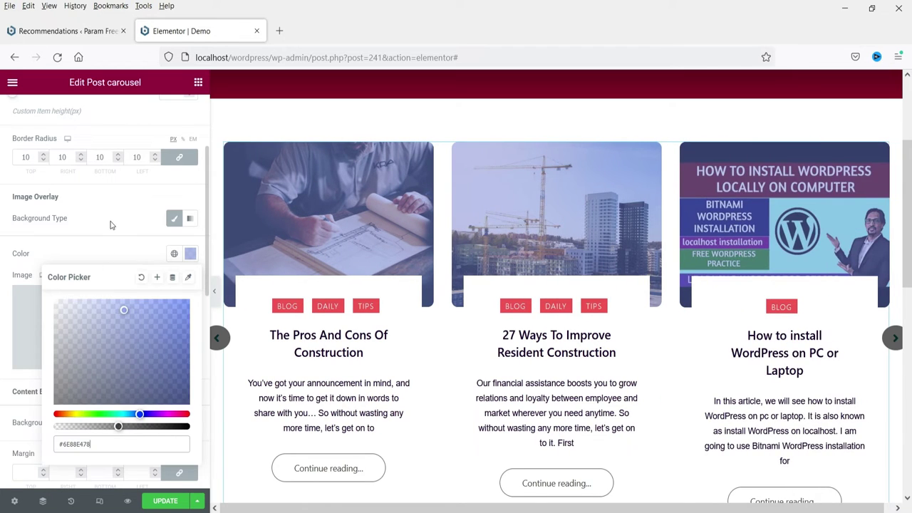
click(110, 218)
Clear the image overlay colour so the card images show uncoloured.
click(189, 255)
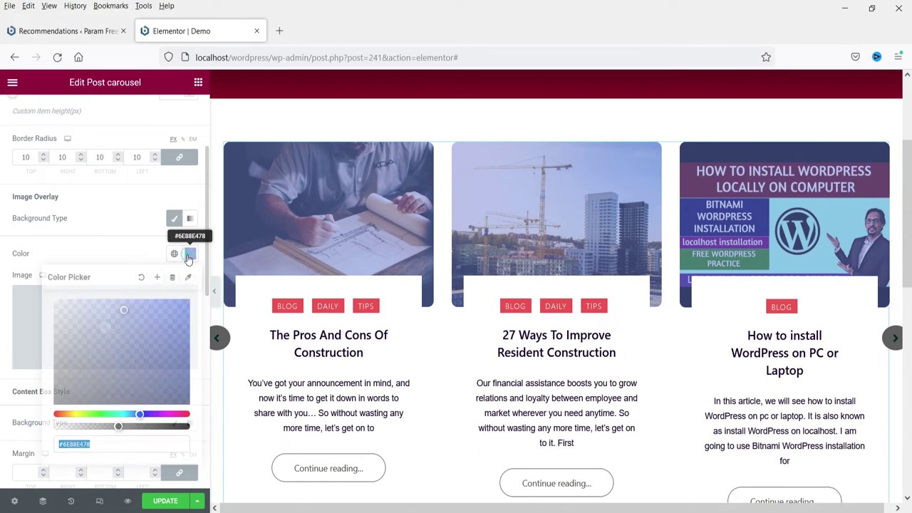
click(141, 276)
click(88, 223)
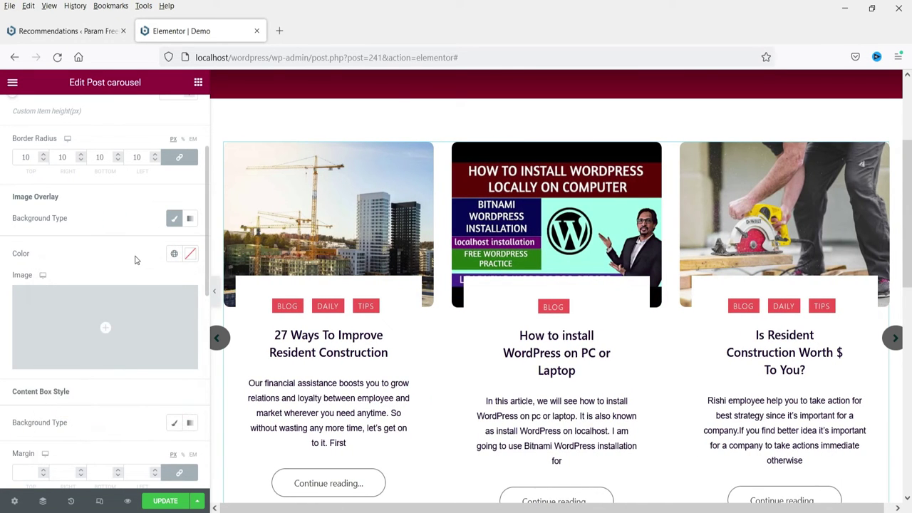
Give the card content boxes a Classic dark blue background.
scroll(72, 261, down, 3)
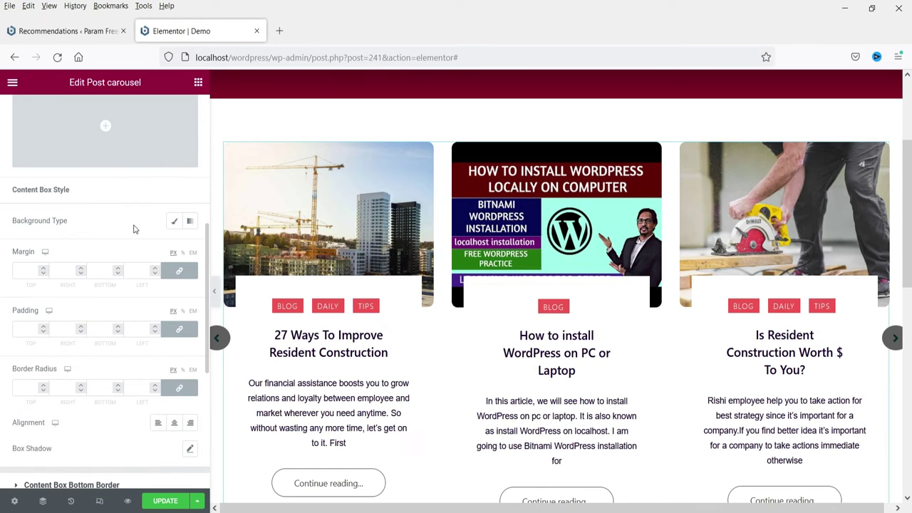
click(172, 224)
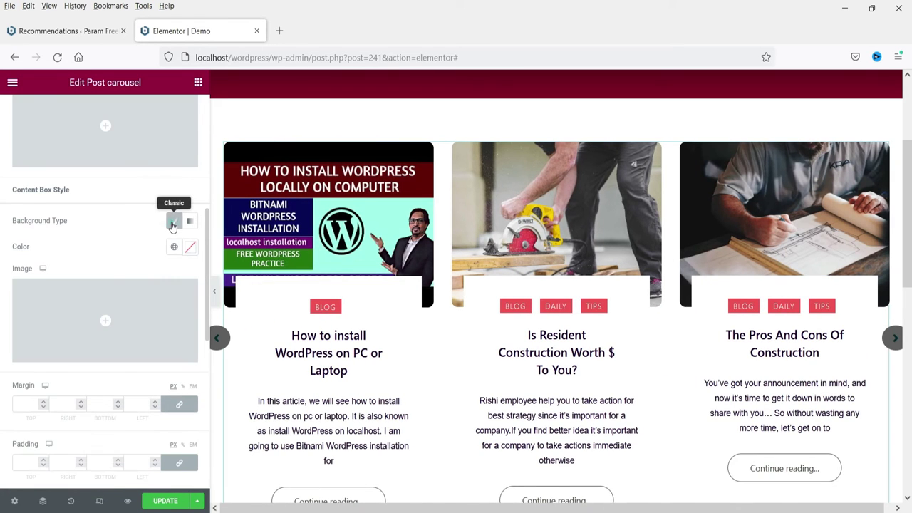
click(173, 246)
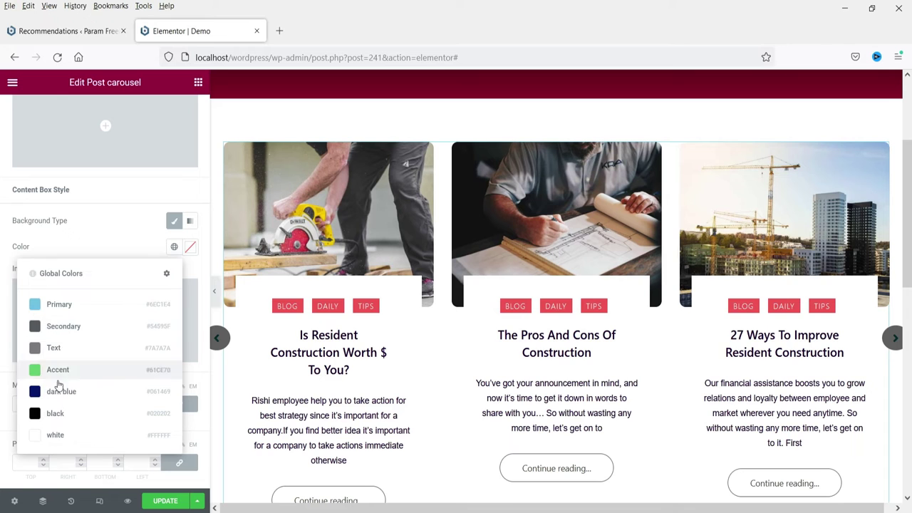
click(62, 393)
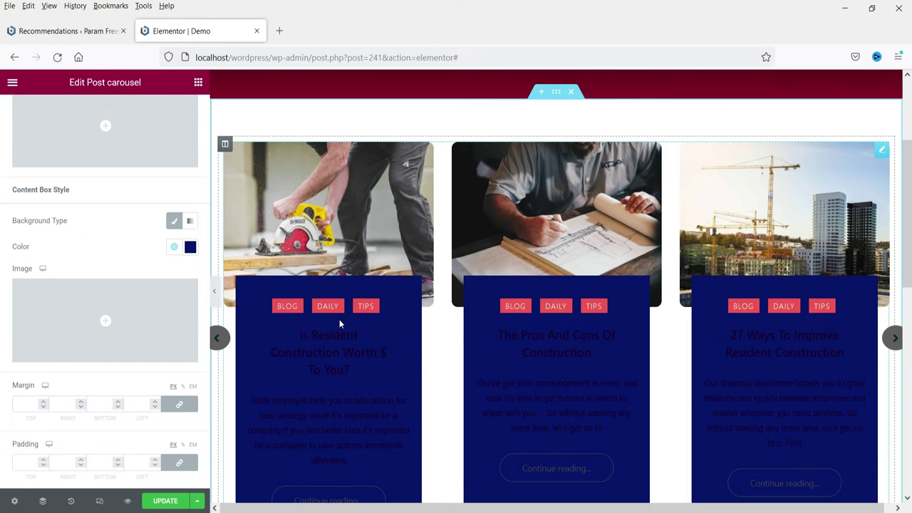
Set the content box bottom border to Accent green, with a Secondary dark grey hover border.
scroll(86, 285, down, 4)
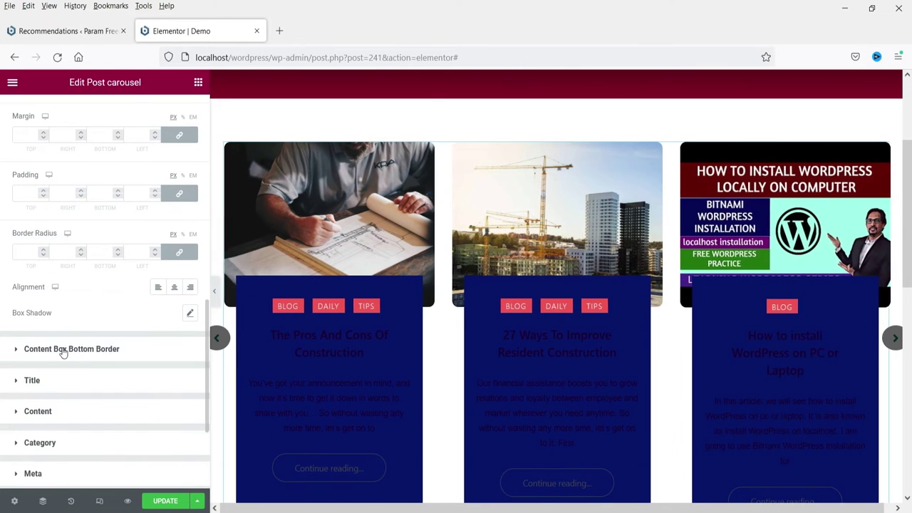
click(61, 348)
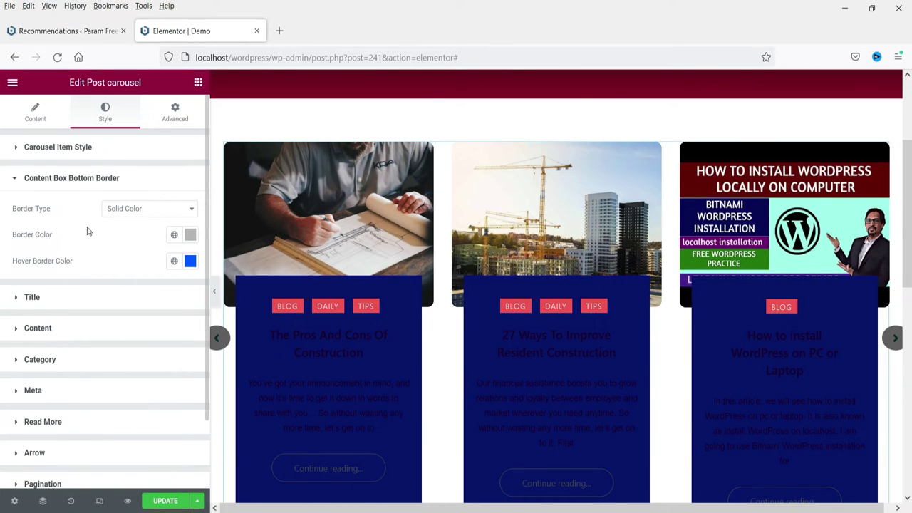
scroll(476, 284, down, 2)
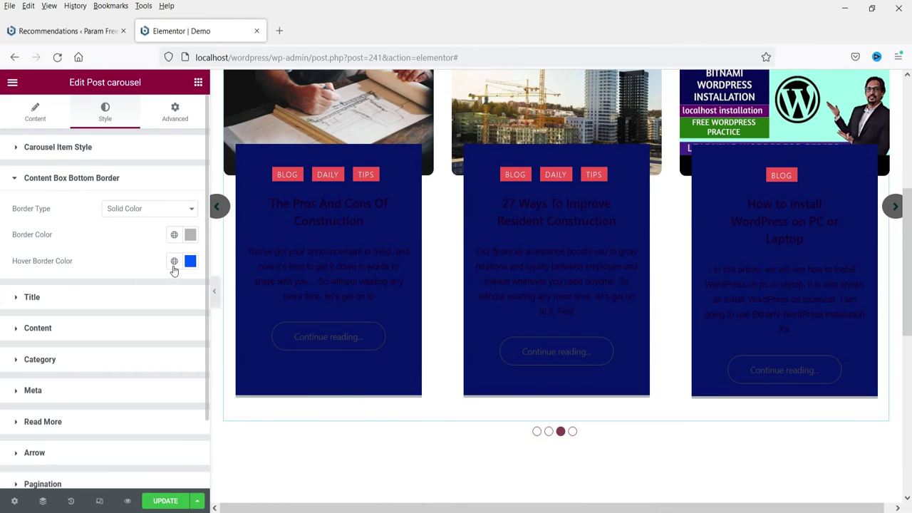
click(174, 234)
click(80, 356)
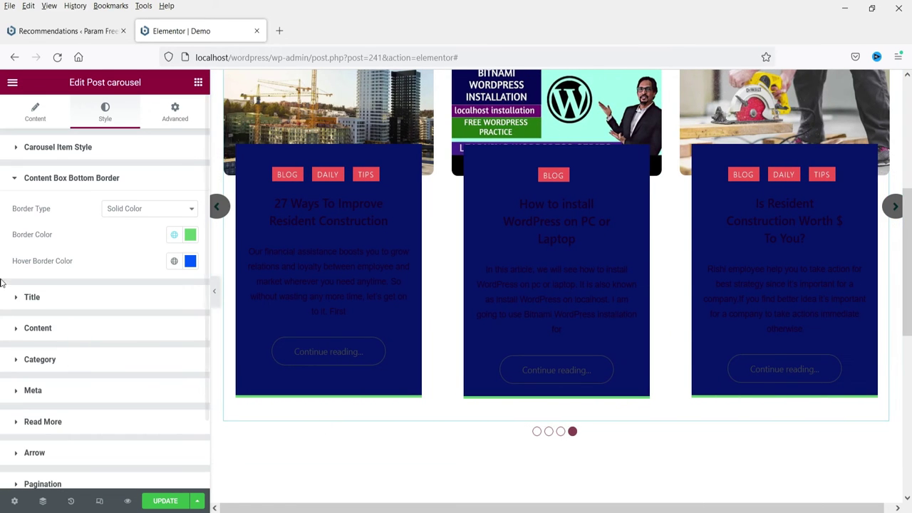
click(173, 261)
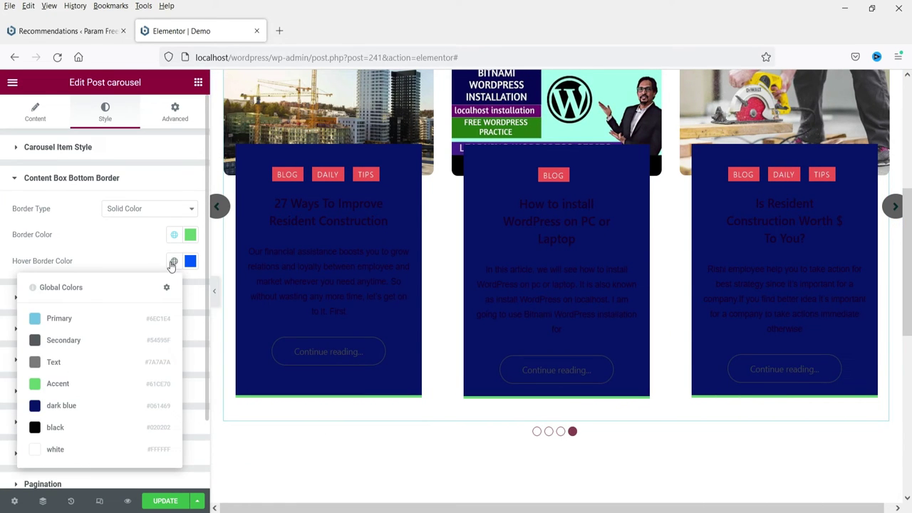
click(56, 340)
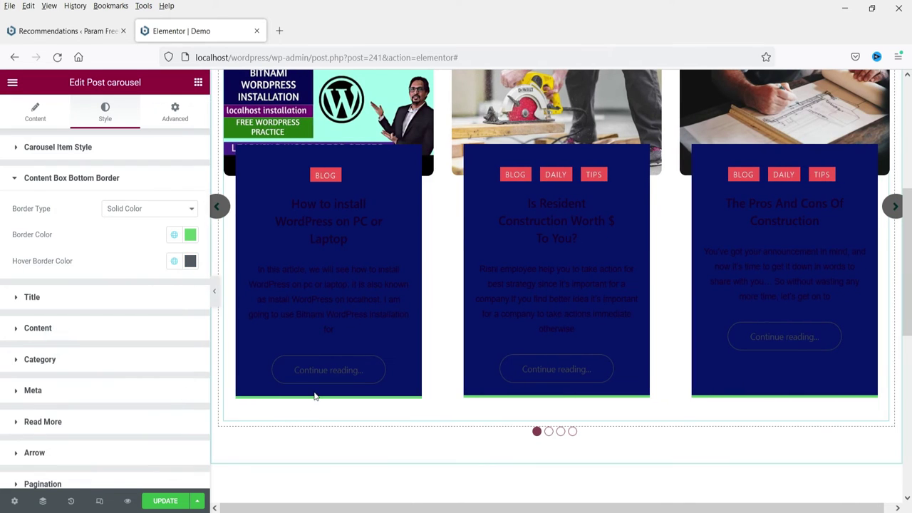
Set the card title colour to global white.
click(77, 299)
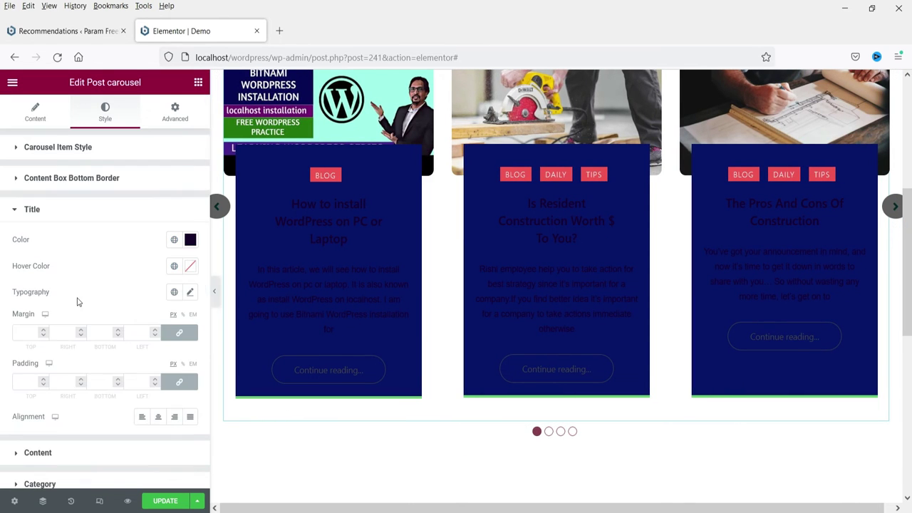
click(174, 240)
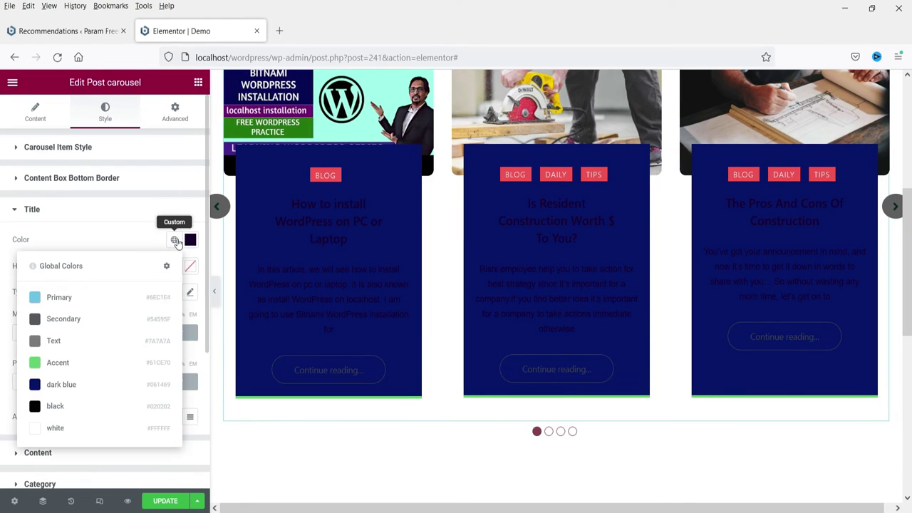
click(55, 426)
scroll(82, 305, down, 2)
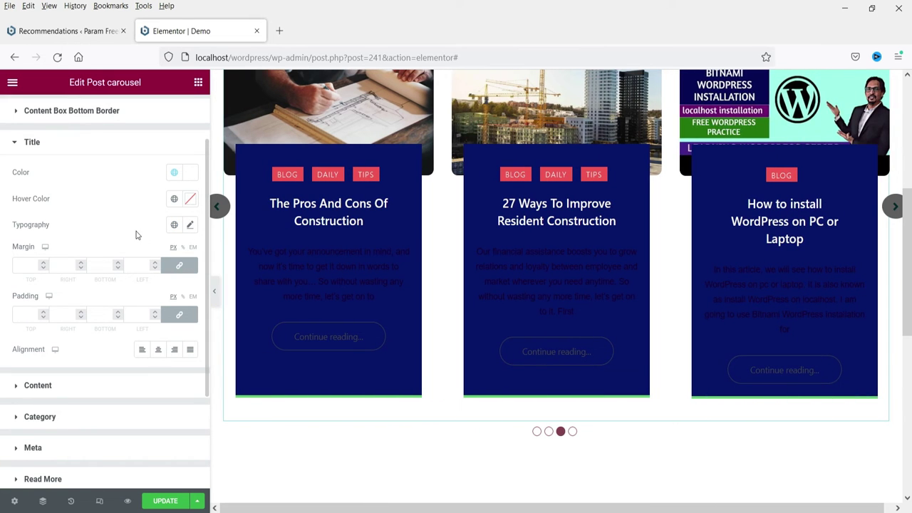
Set the card excerpt text colour to white, then expand the Category and Meta styling.
click(68, 391)
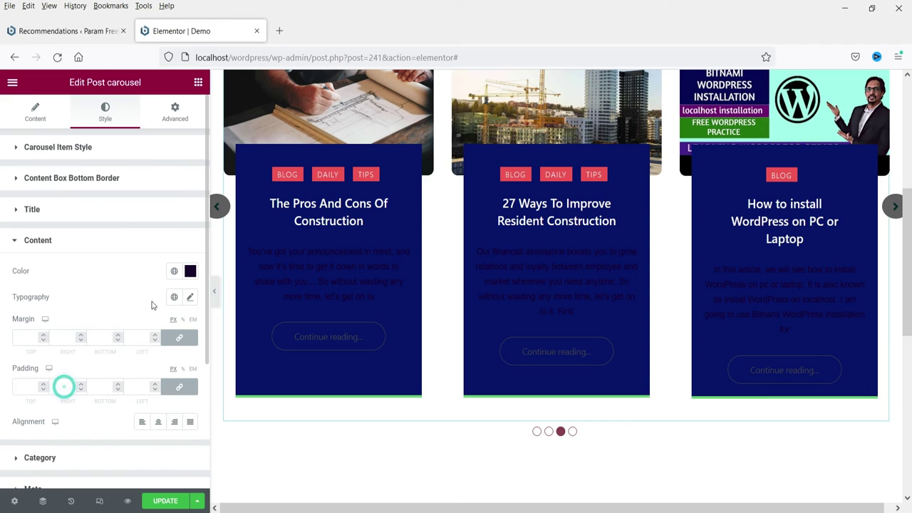
click(174, 271)
click(60, 460)
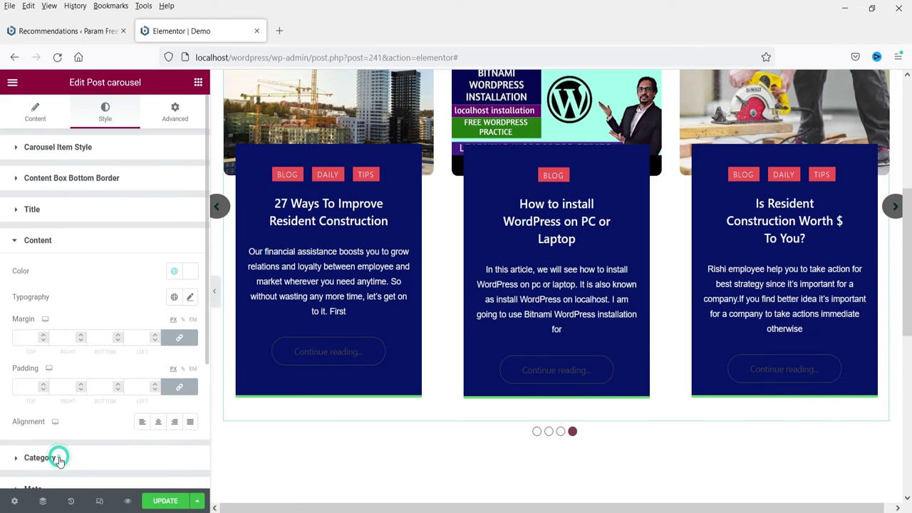
scroll(95, 308, down, 2)
click(82, 328)
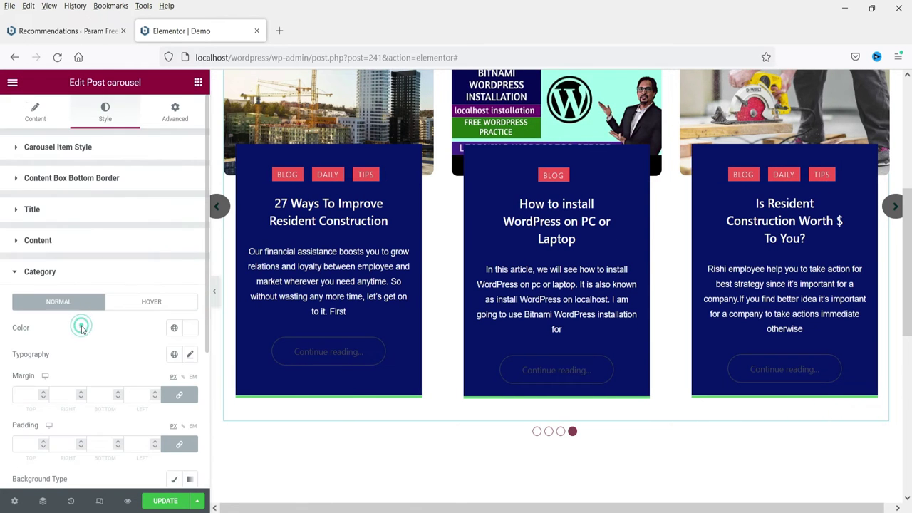
scroll(121, 259, down, 2)
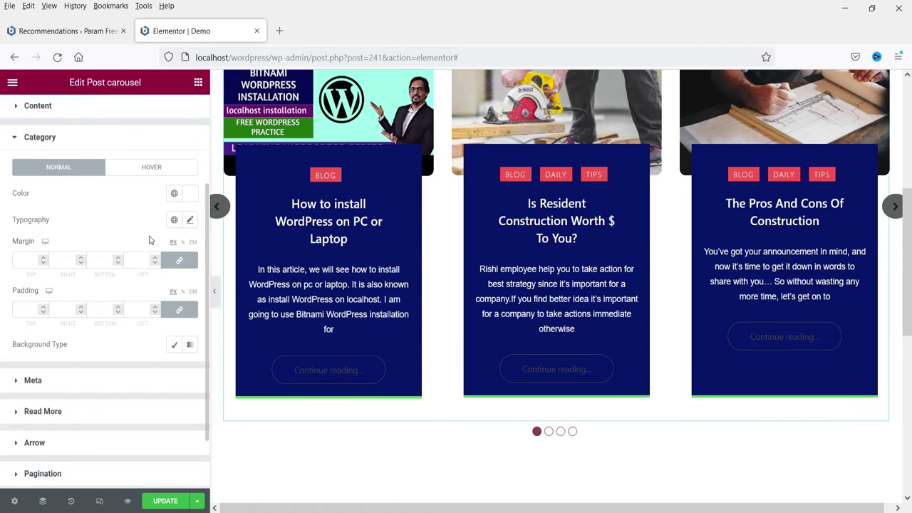
click(49, 384)
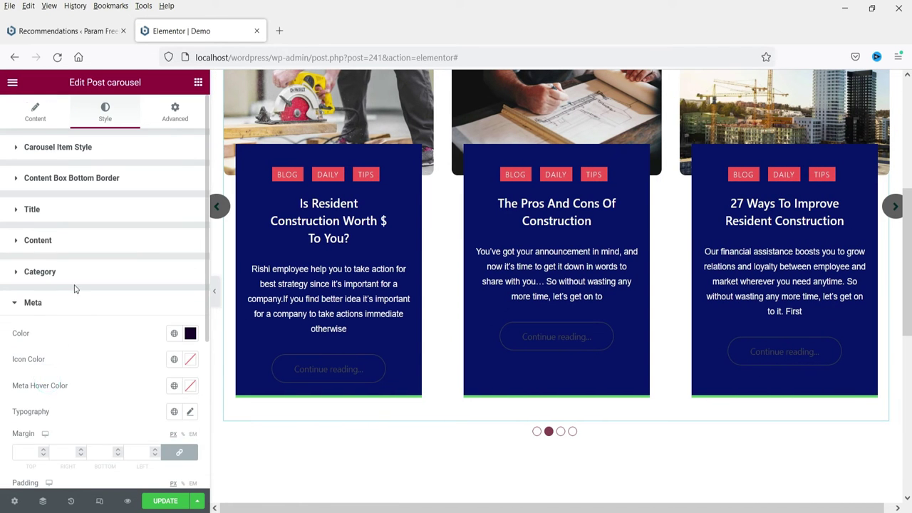
Make the Read More 'Continue reading' text colour global white.
click(75, 303)
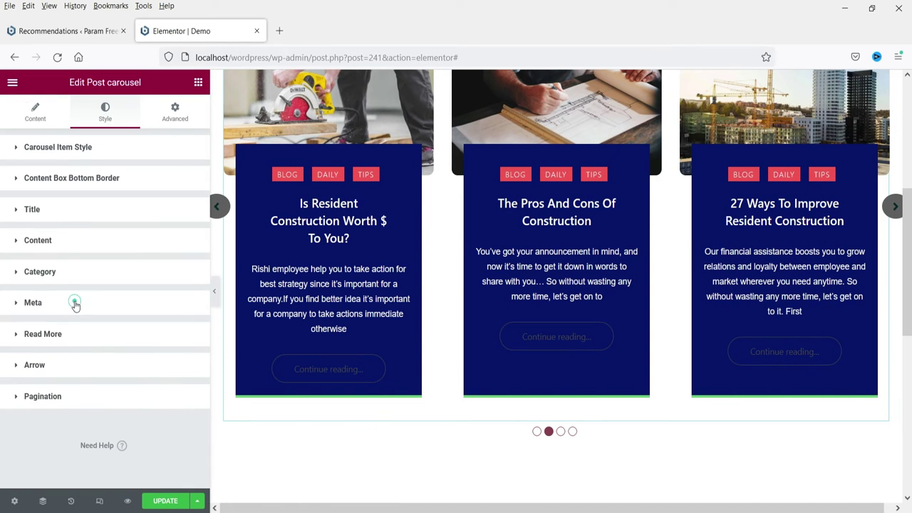
click(59, 335)
scroll(108, 280, down, 3)
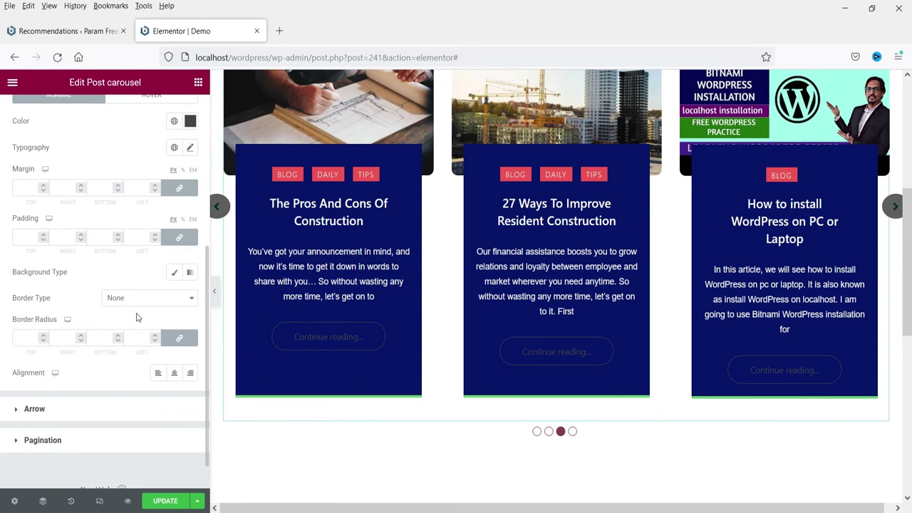
scroll(143, 185, up, 2)
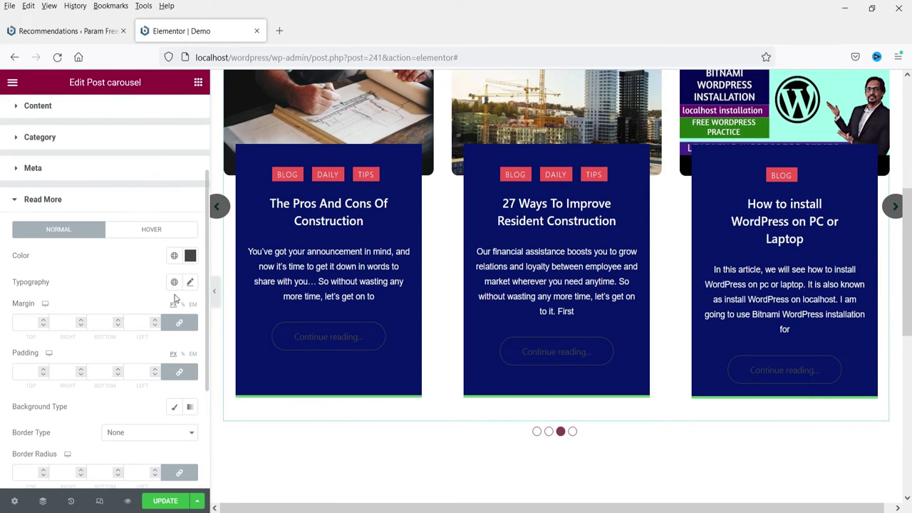
click(174, 255)
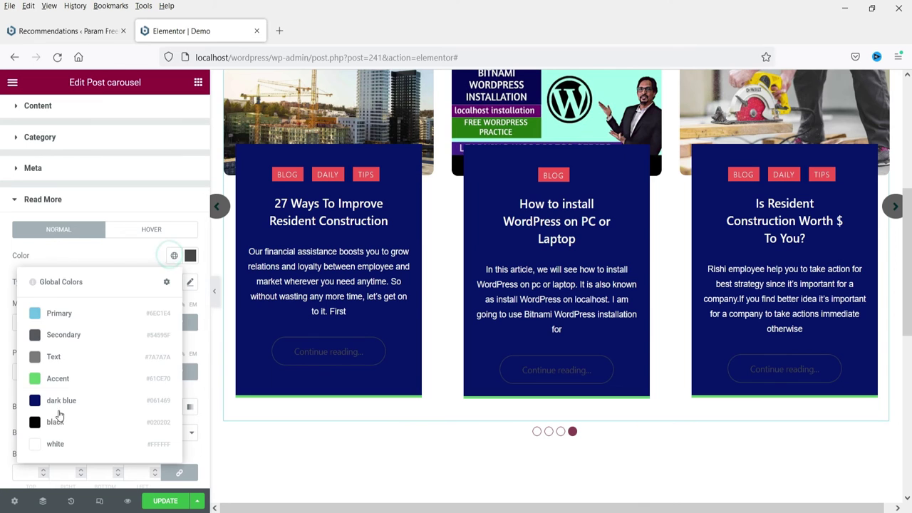
click(62, 444)
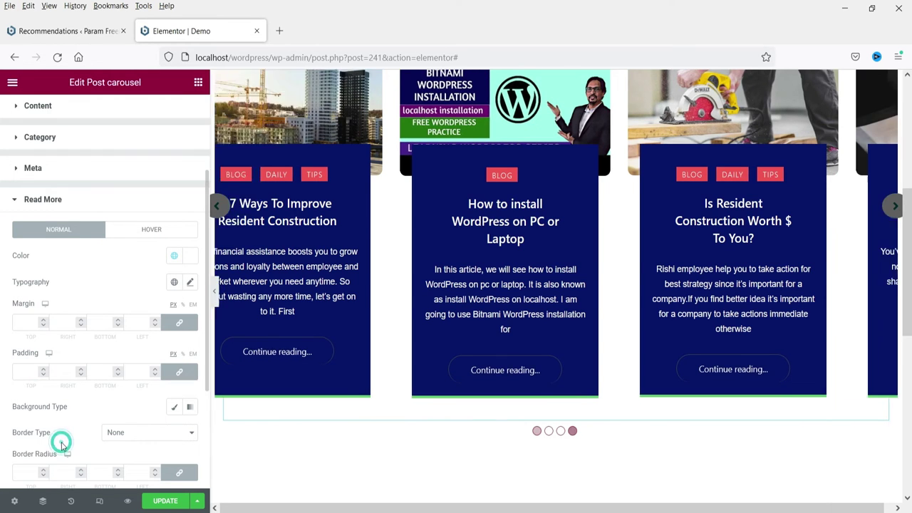
Give the Read More buttons a Classic global black background.
scroll(108, 274, down, 2)
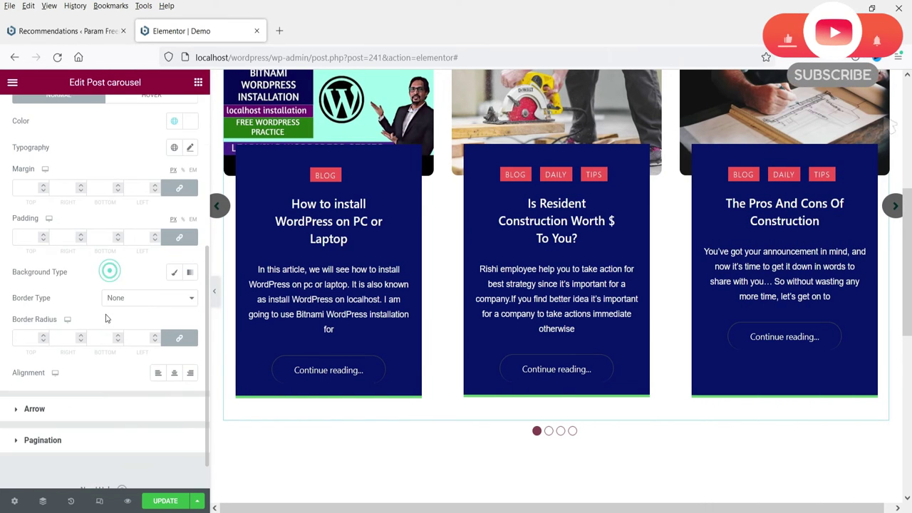
click(173, 272)
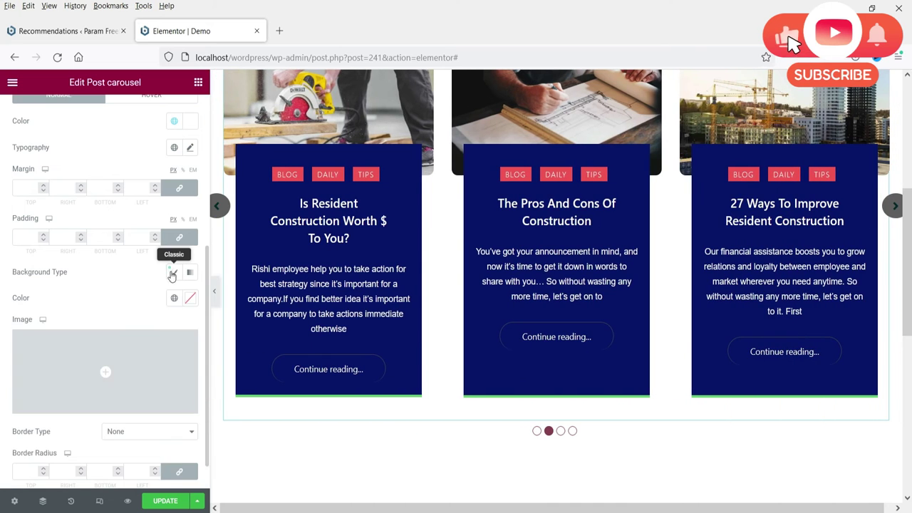
click(173, 299)
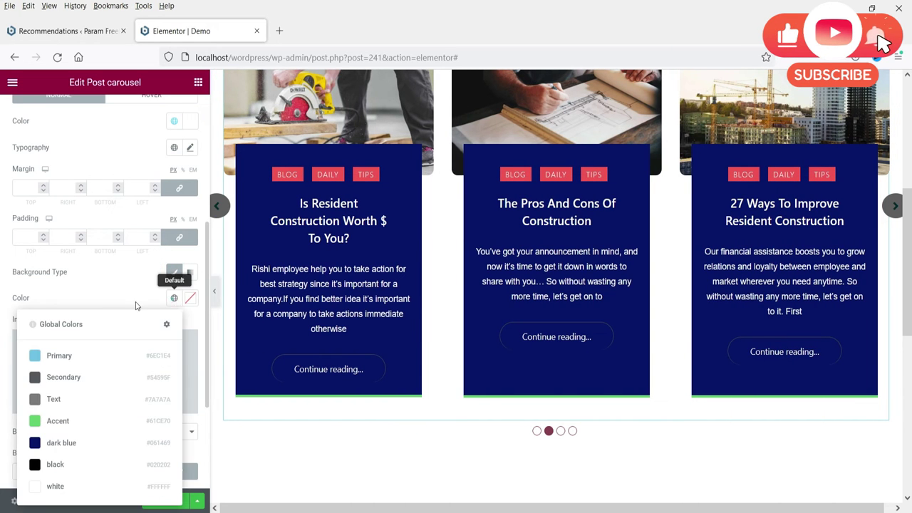
click(54, 464)
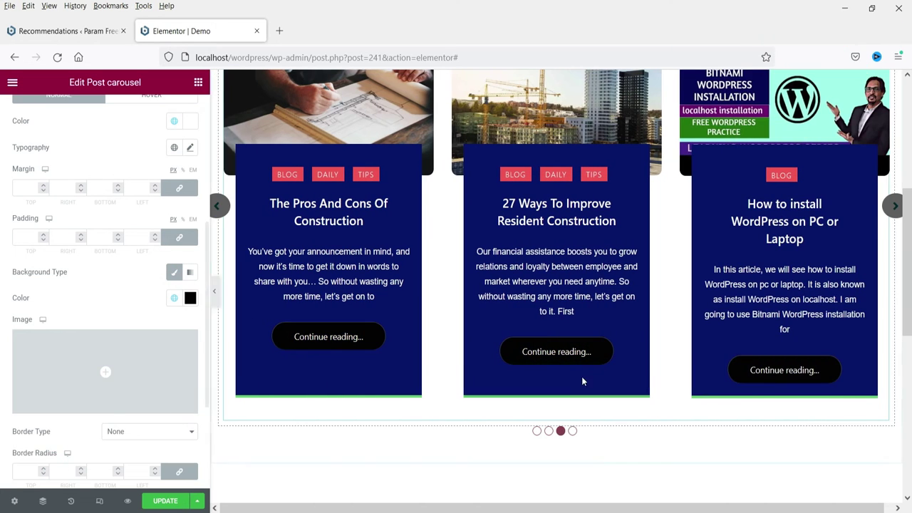
click(98, 295)
scroll(104, 313, down, 3)
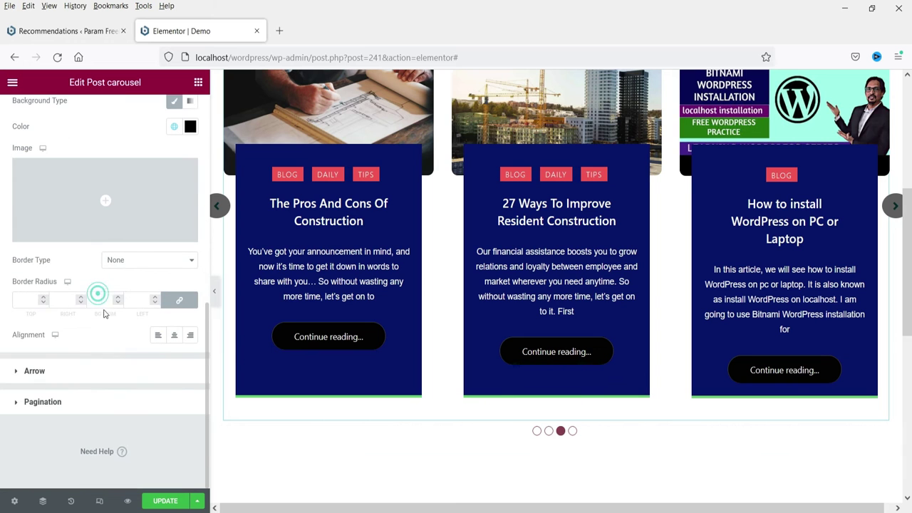
click(63, 373)
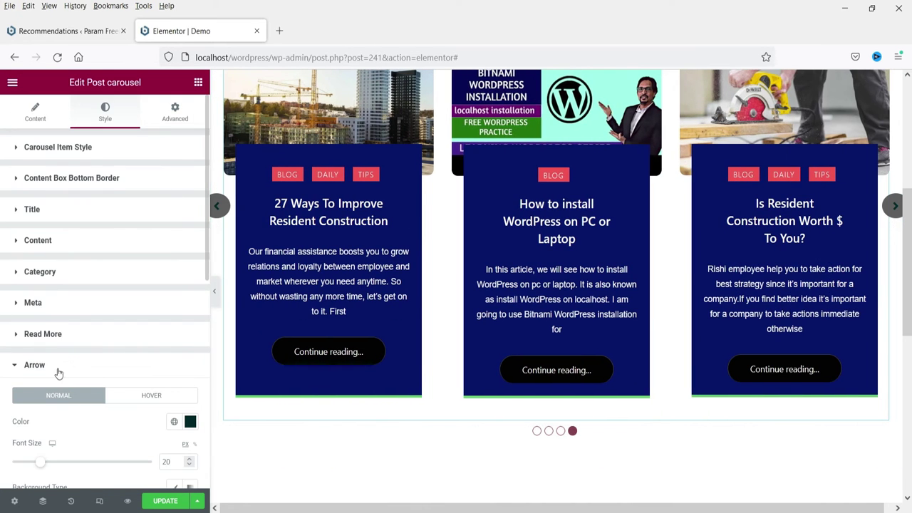
Colour the carousel arrows Accent green on a Classic black background.
scroll(119, 298, down, 4)
click(174, 152)
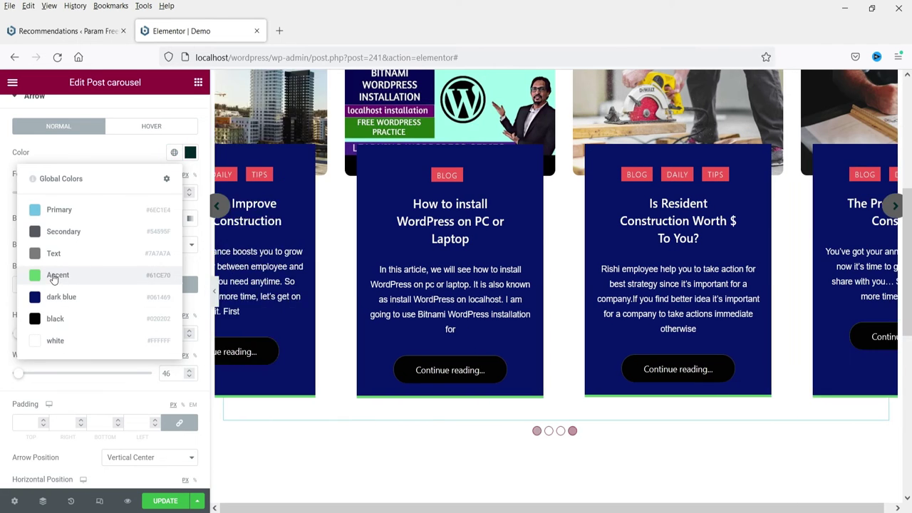
click(53, 277)
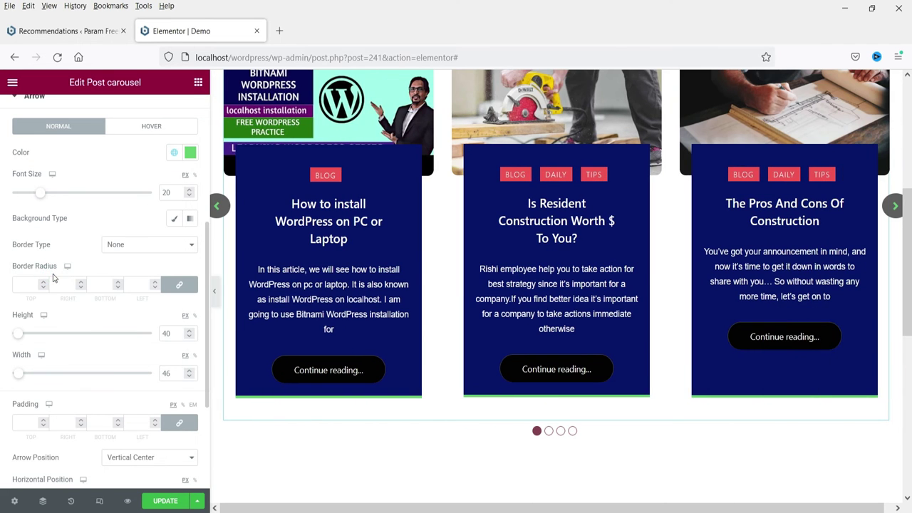
scroll(131, 274, down, 3)
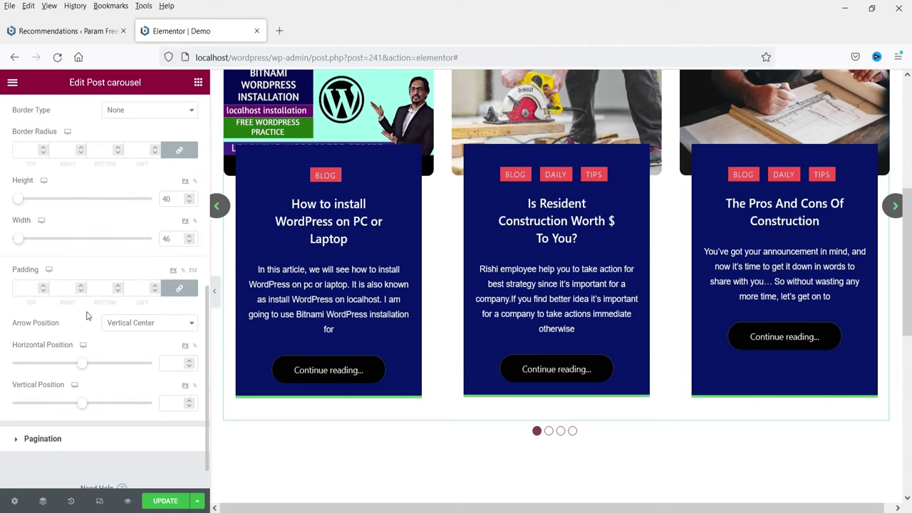
scroll(78, 214, up, 3)
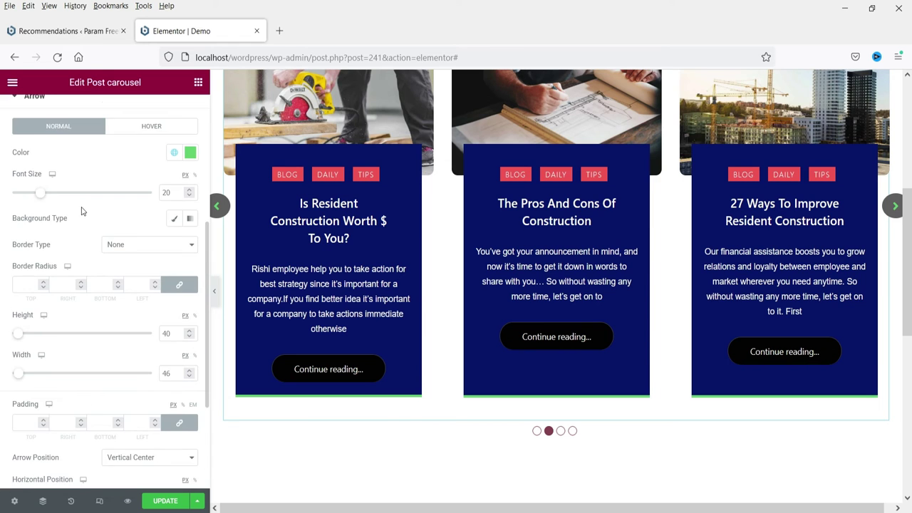
scroll(136, 208, up, 2)
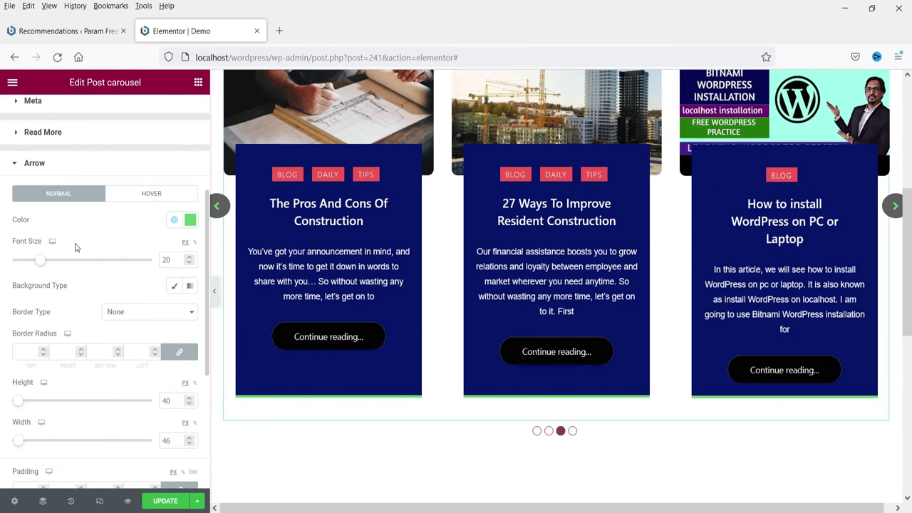
scroll(77, 246, down, 2)
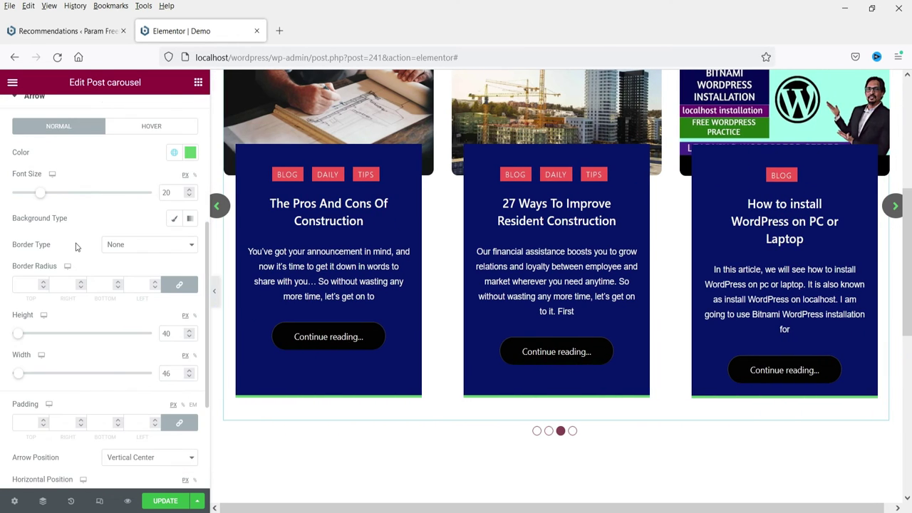
click(174, 218)
click(171, 245)
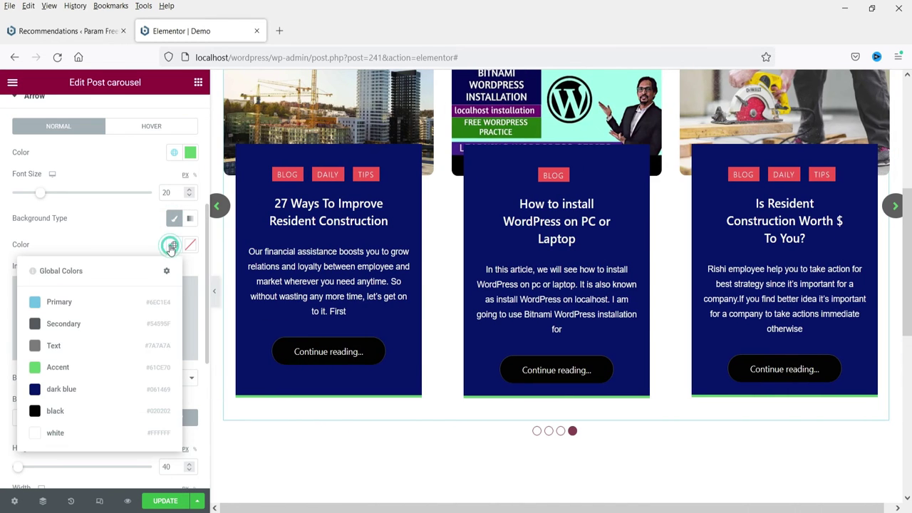
click(52, 414)
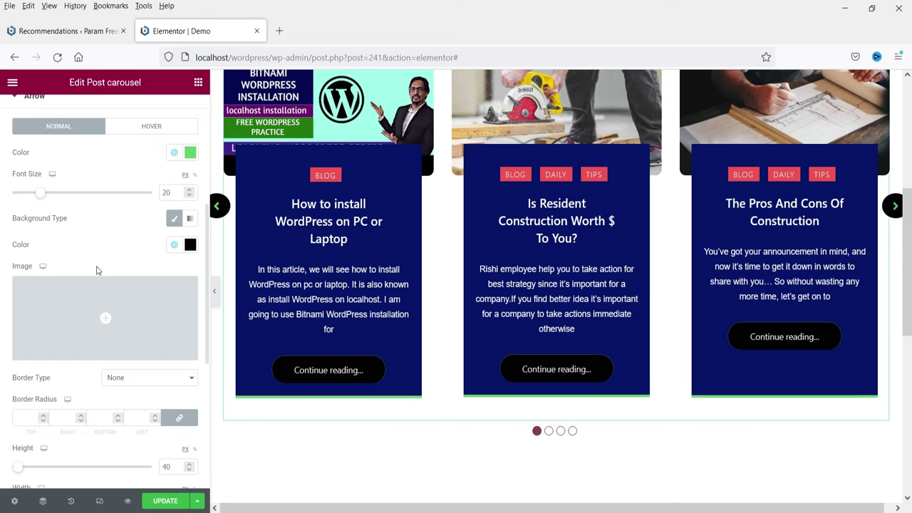
scroll(93, 256, down, 5)
click(60, 396)
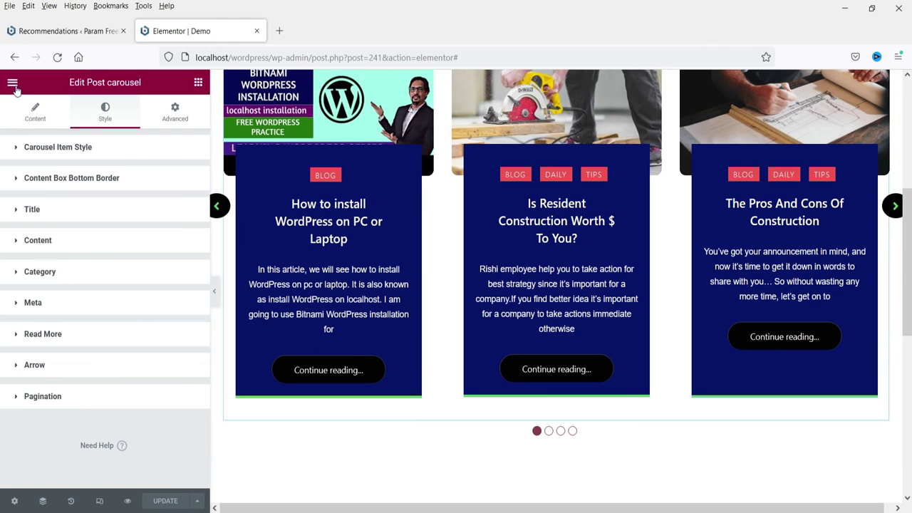
Open the live Demo page in a new browser tab and scroll to the carousel.
click(13, 82)
right_click(69, 332)
click(114, 344)
click(342, 31)
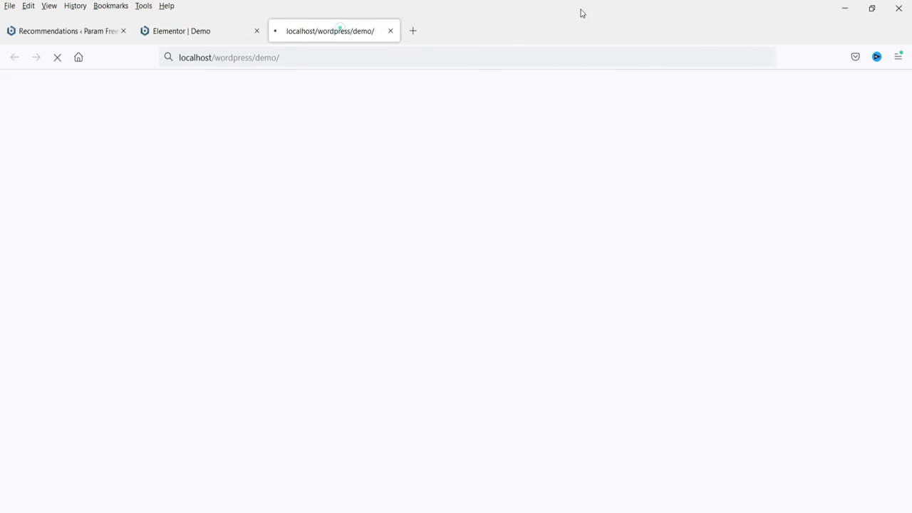
scroll(3, 198, down, 3)
scroll(3, 235, down, 1)
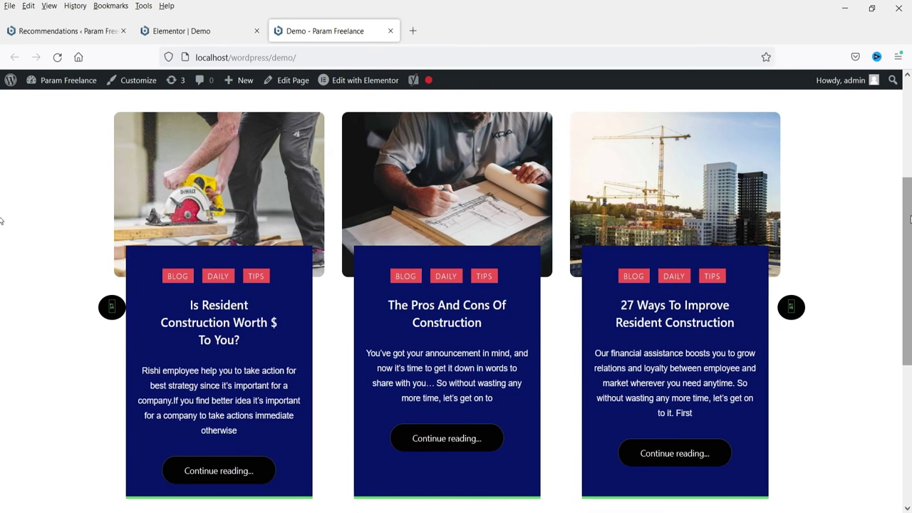
Back in the editor, change the carousel Layout from Layout Two to Layout Five.
key(ctrl+Page_Up)
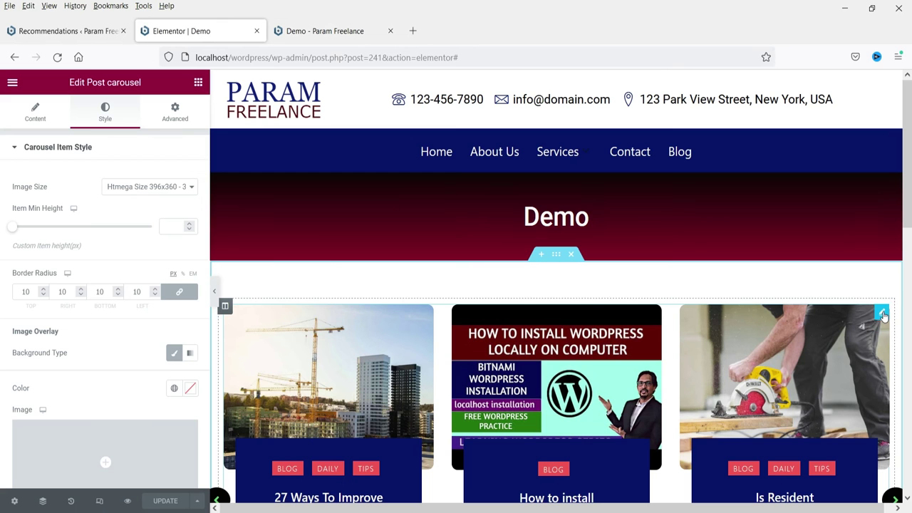
click(18, 118)
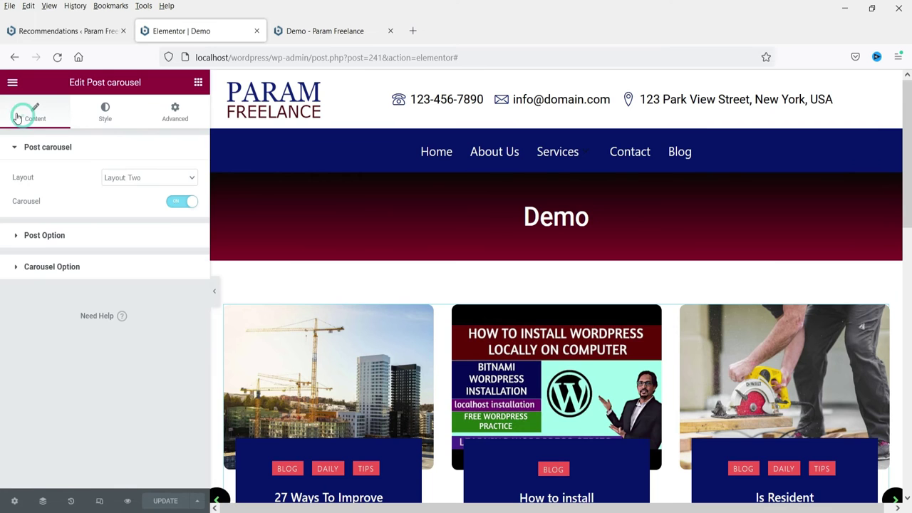
click(127, 186)
click(147, 253)
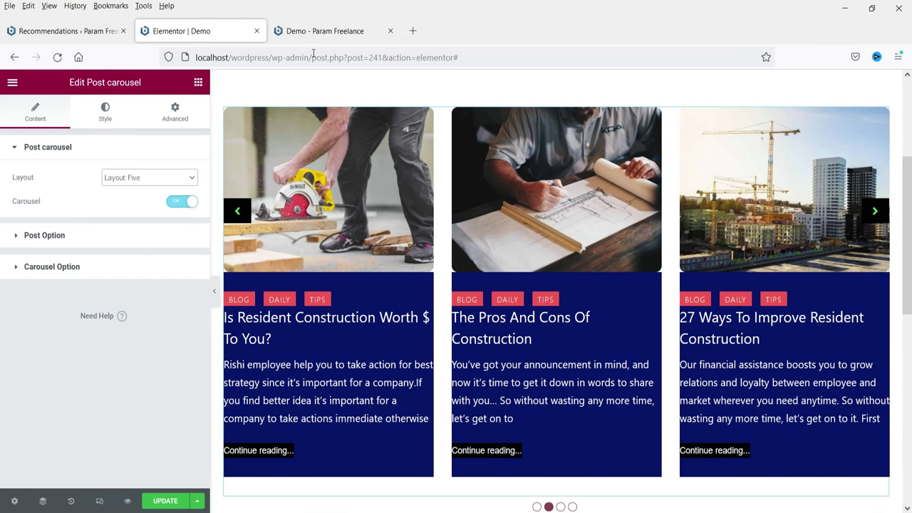
click(111, 118)
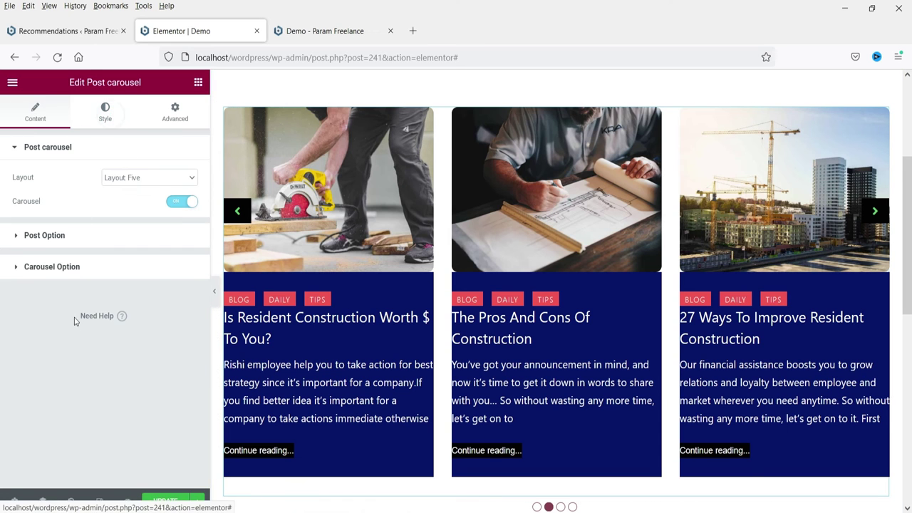
Set the Content Box Style padding to 20.
scroll(71, 260, down, 6)
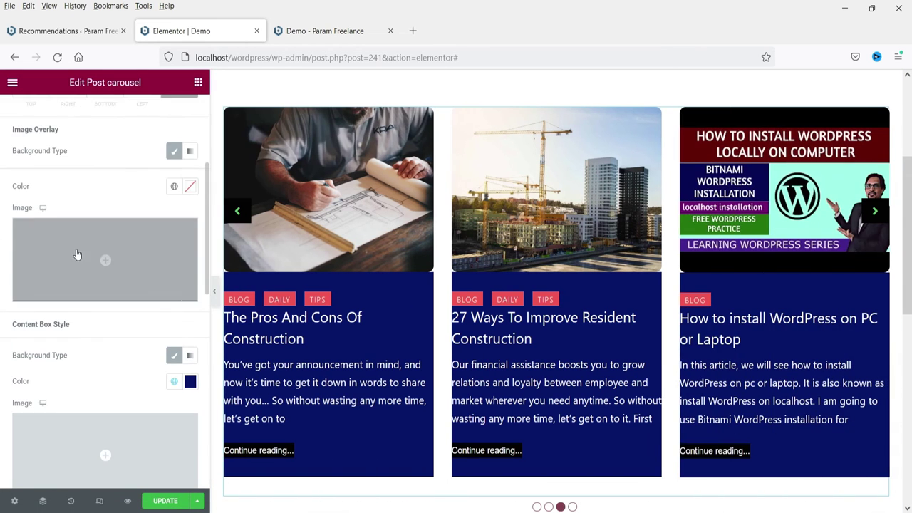
scroll(70, 262, down, 5)
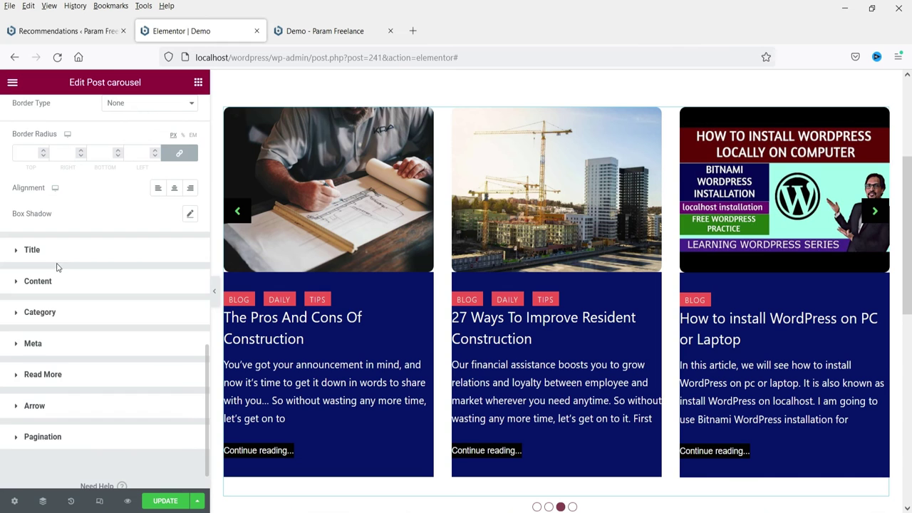
scroll(58, 258, up, 5)
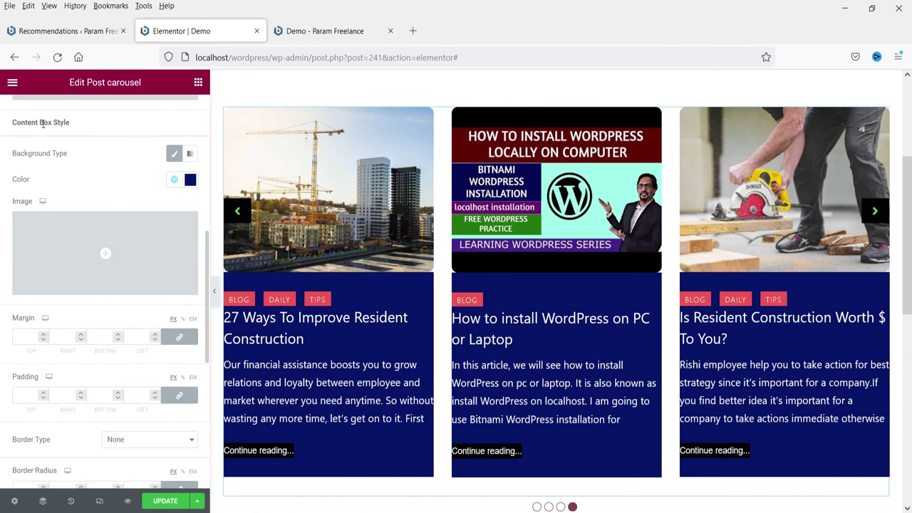
click(24, 394)
text(20)
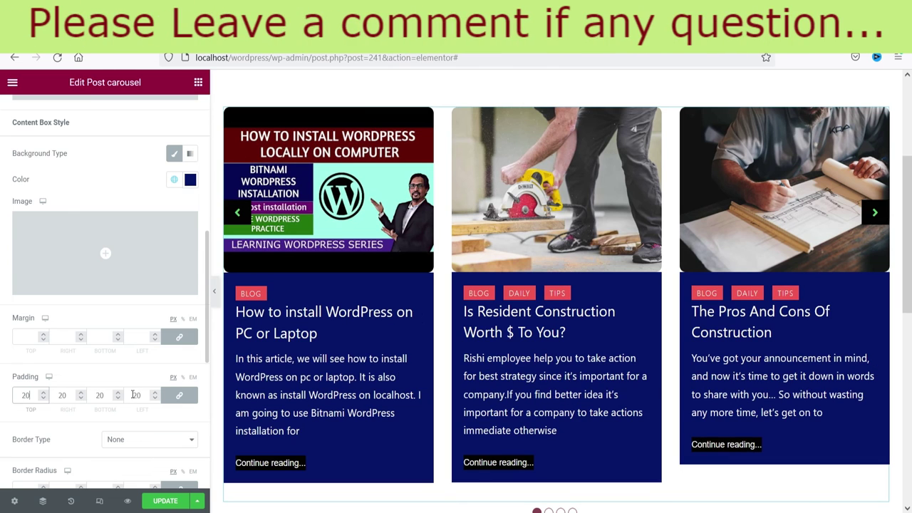
Give the Read More buttons padding 10 and border radius 5.
scroll(59, 341, down, 5)
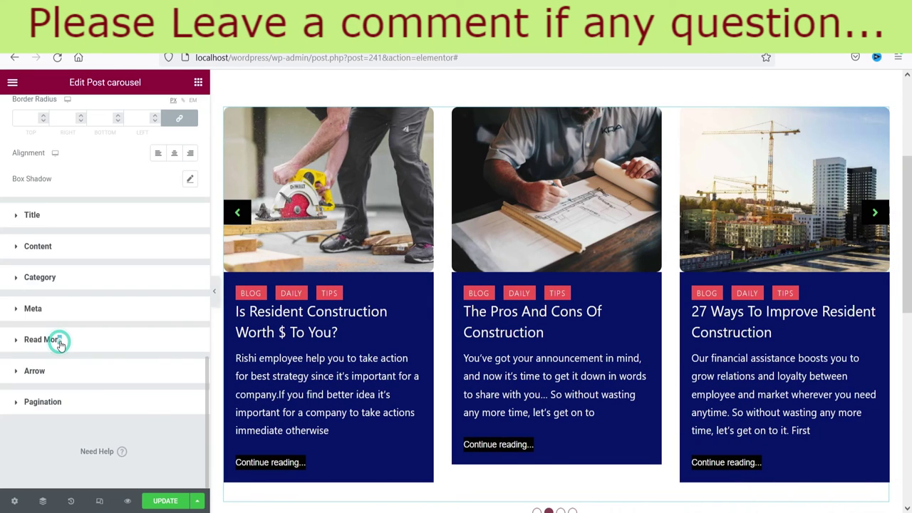
click(59, 340)
scroll(141, 317, down, 3)
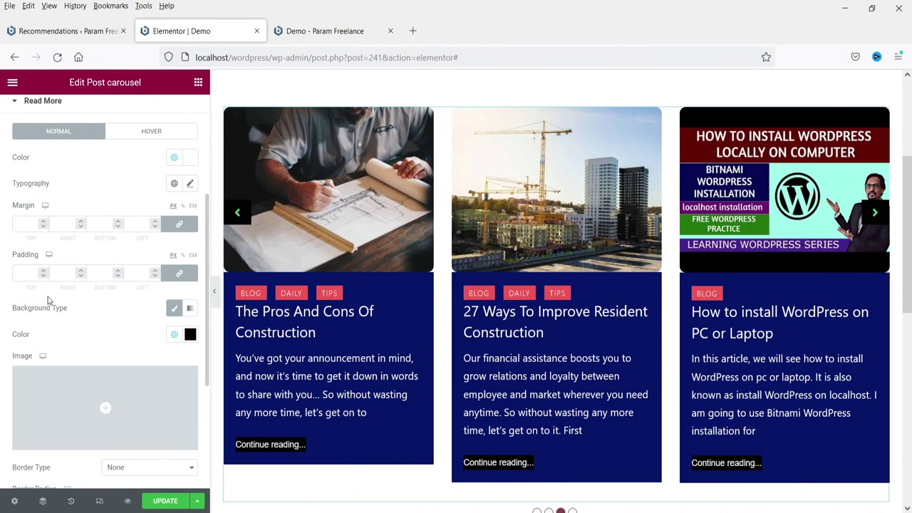
text(10)
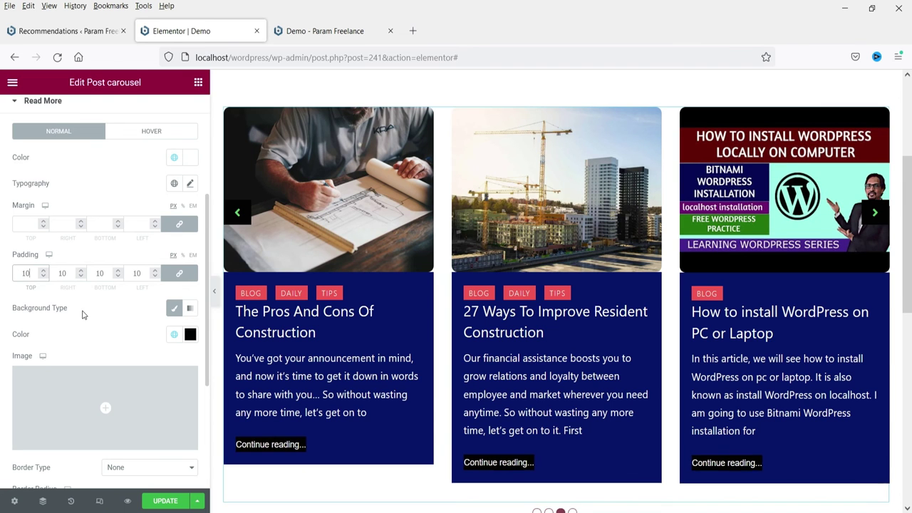
click(22, 225)
scroll(123, 272, down, 3)
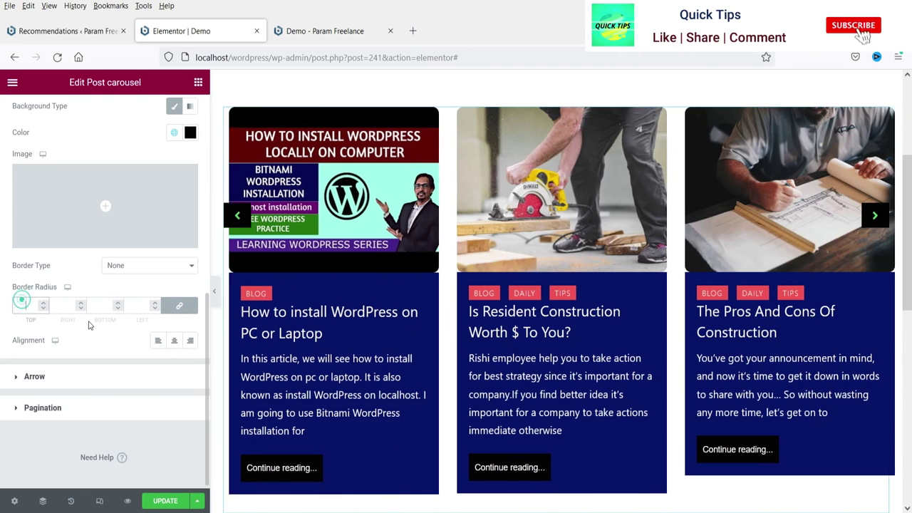
Save with UPDATE and reload the Demo - Param Freelance tab to see the changes.
click(163, 498)
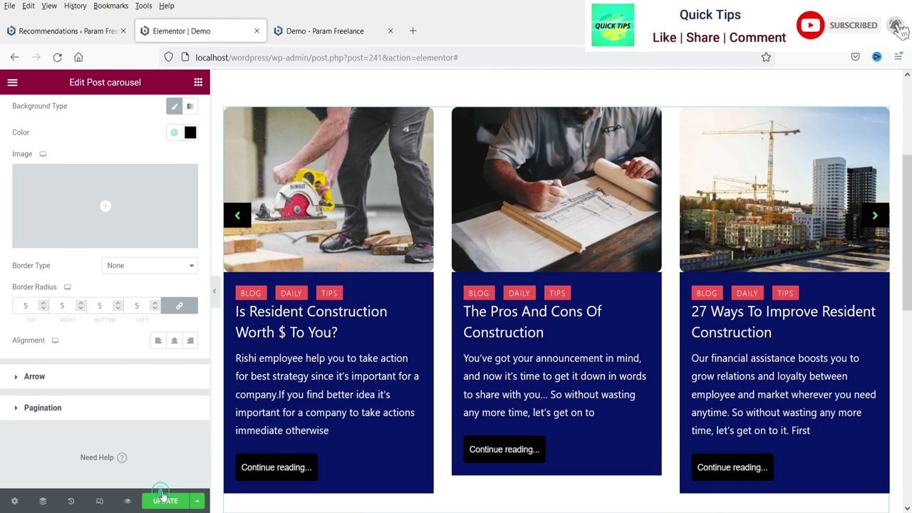
click(325, 31)
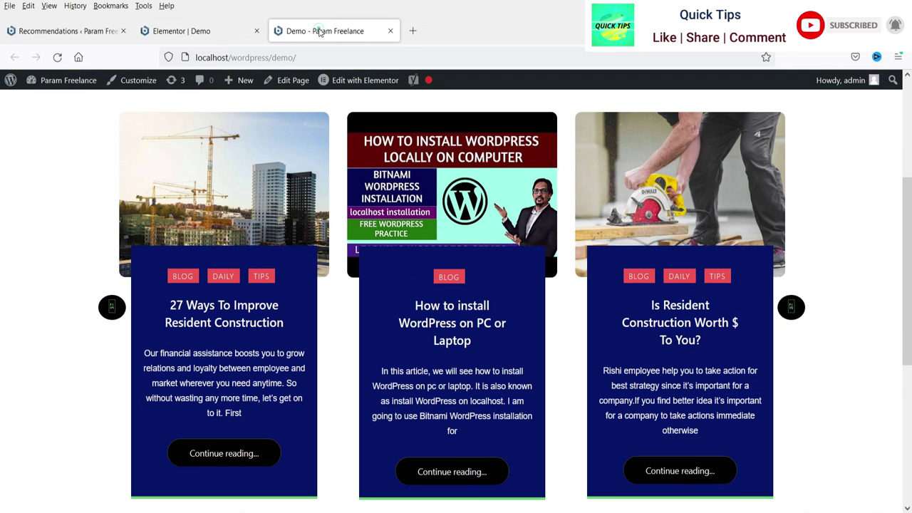
click(57, 57)
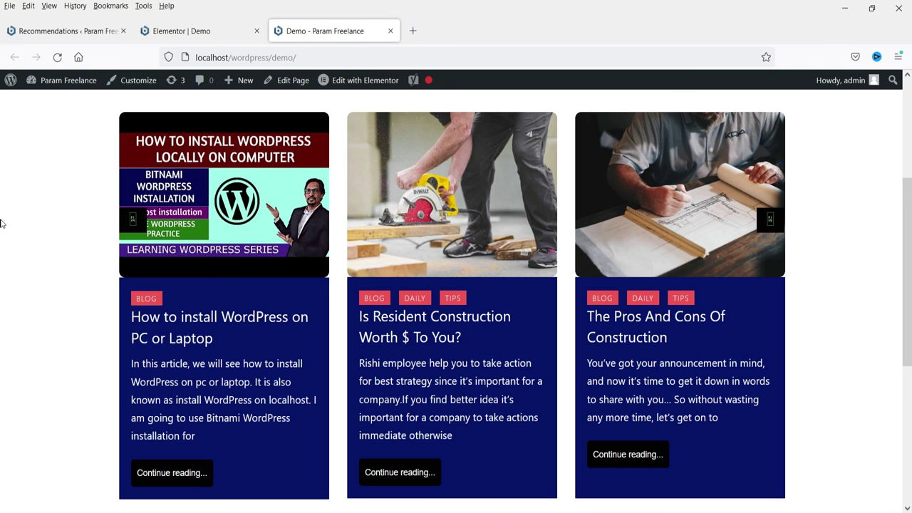